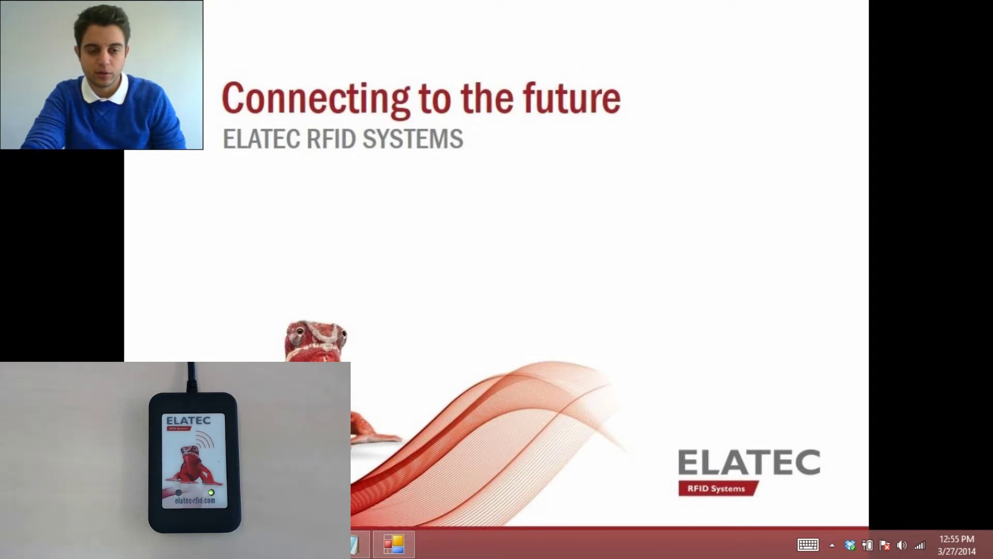
# Launch AppBlaster from the TWN4DevPack147 folder and place its window to the right of the slide
pyautogui.hotkey('alt', 'Tab')
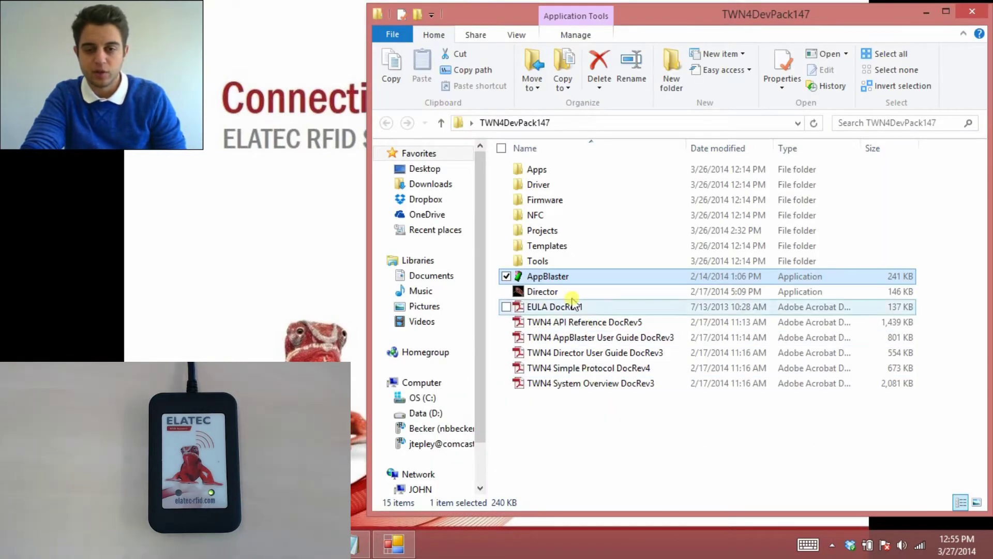
pyautogui.doubleClick(549, 280)
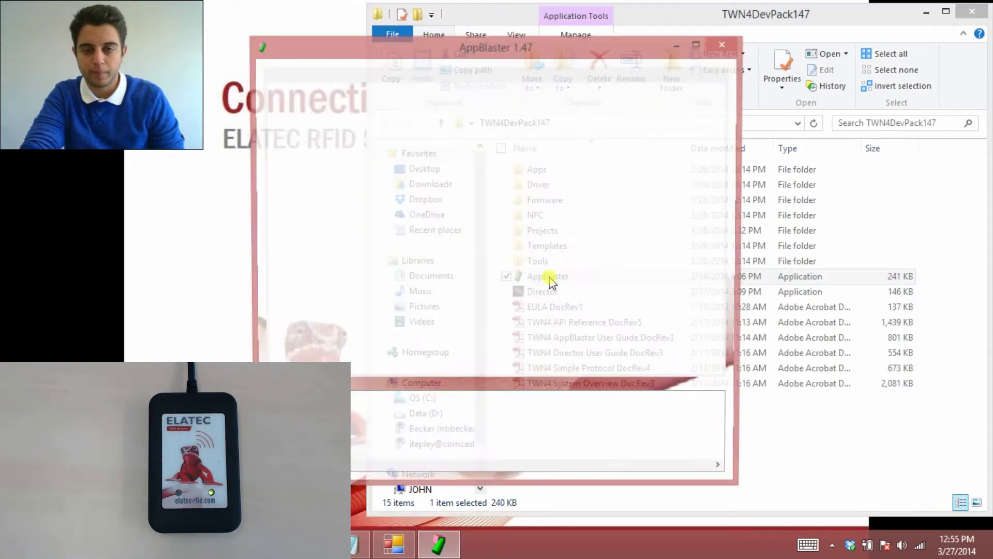
pyautogui.click(926, 21)
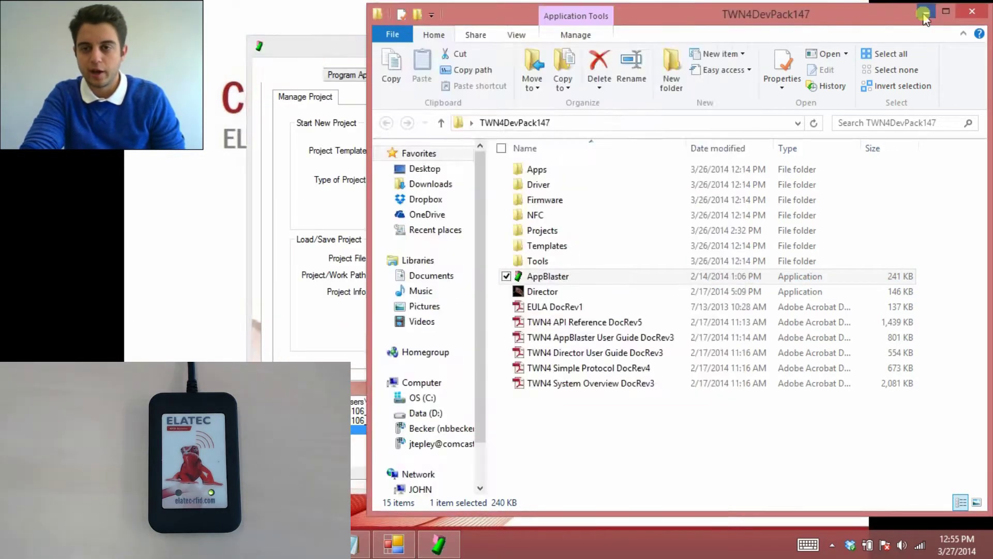
pyautogui.moveTo(620, 50); pyautogui.dragTo(869, 40)
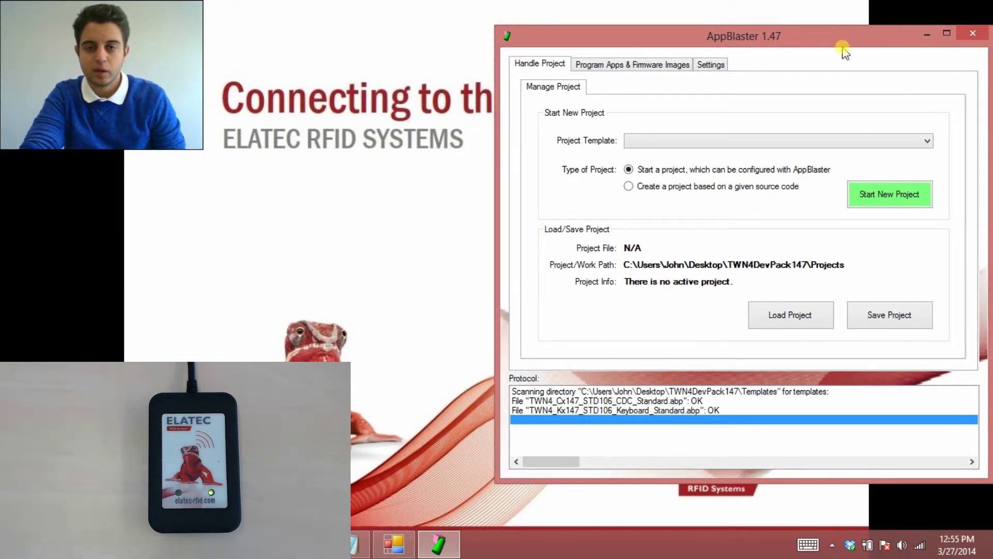
# Program the reader with TWN4_Kx147_STD106_Keyboard_Standard.bix from the Program Apps & Firmware Images tab
pyautogui.click(615, 65)
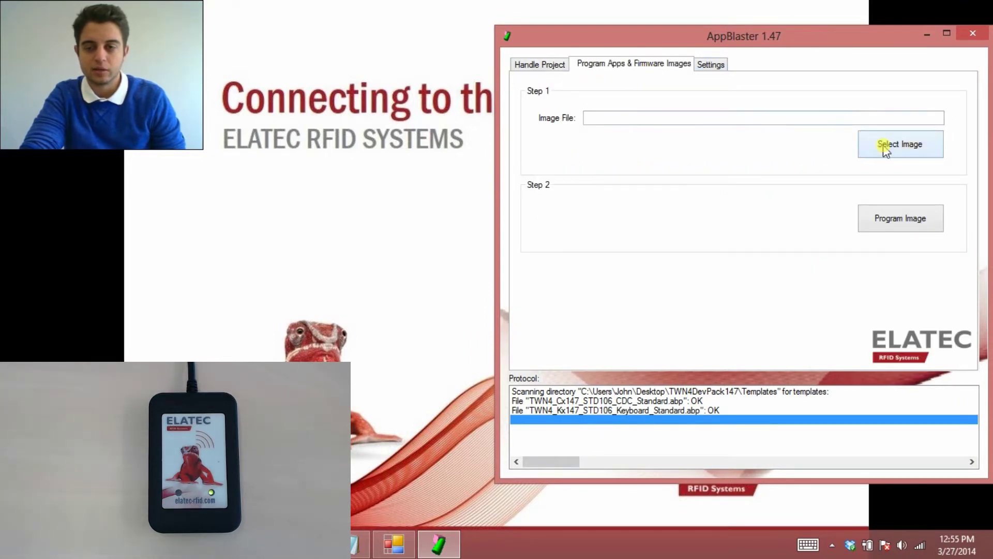
pyautogui.click(886, 147)
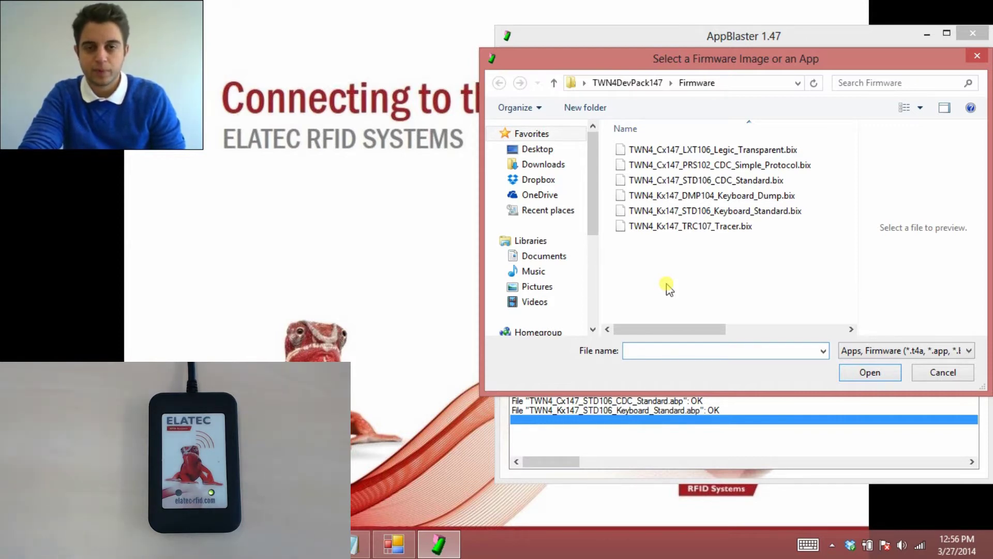
pyautogui.doubleClick(710, 211)
pyautogui.click(912, 226)
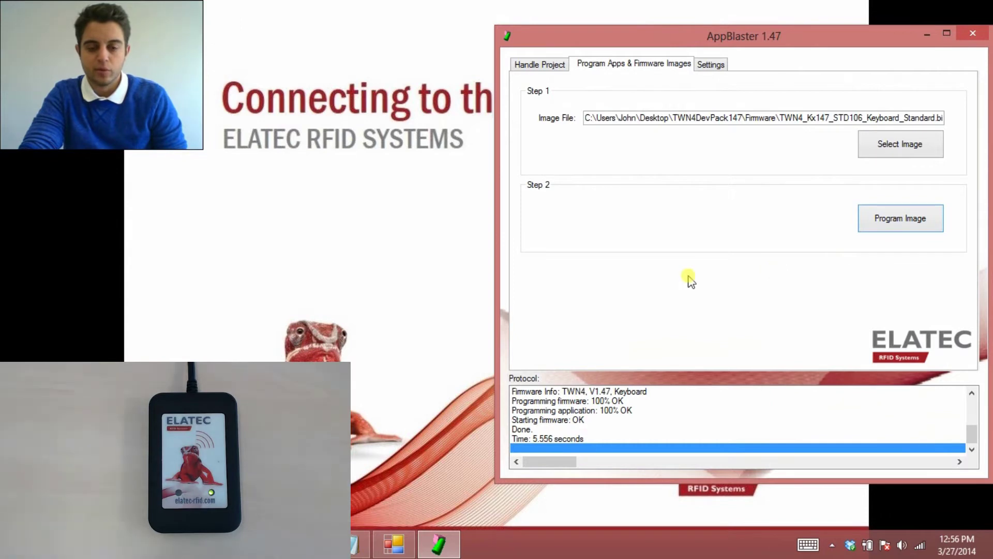
pyautogui.click(358, 548)
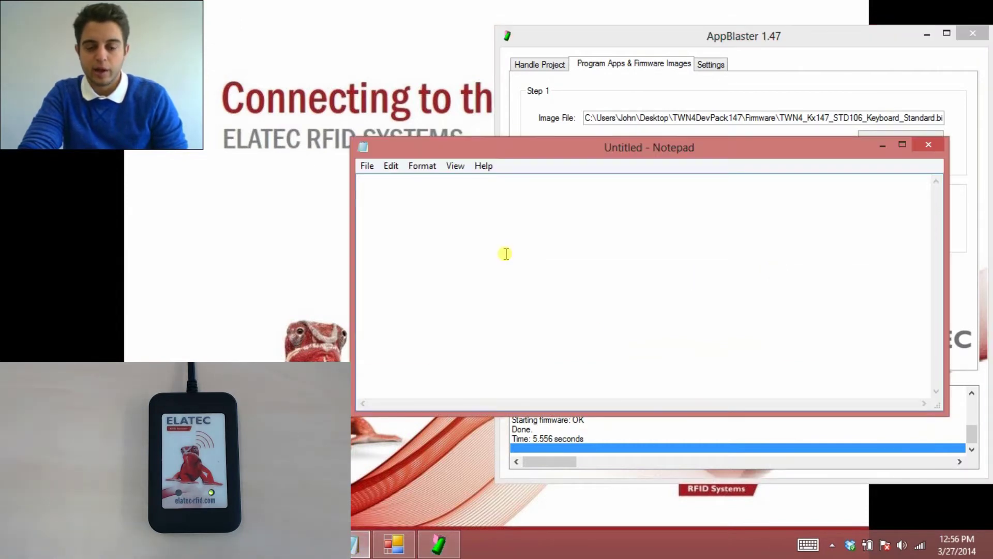
pyautogui.moveTo(642, 148); pyautogui.dragTo(680, 150)
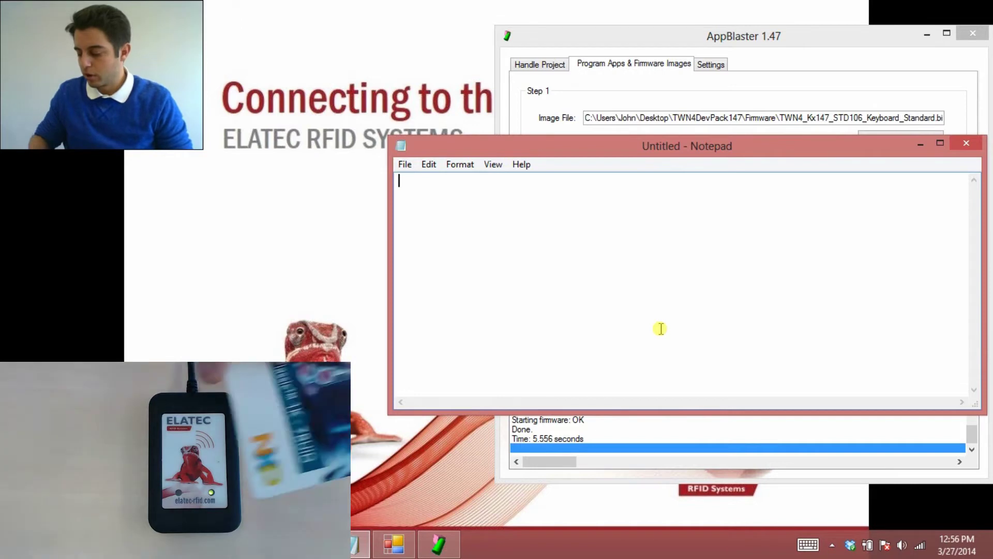
pyautogui.press('Return')
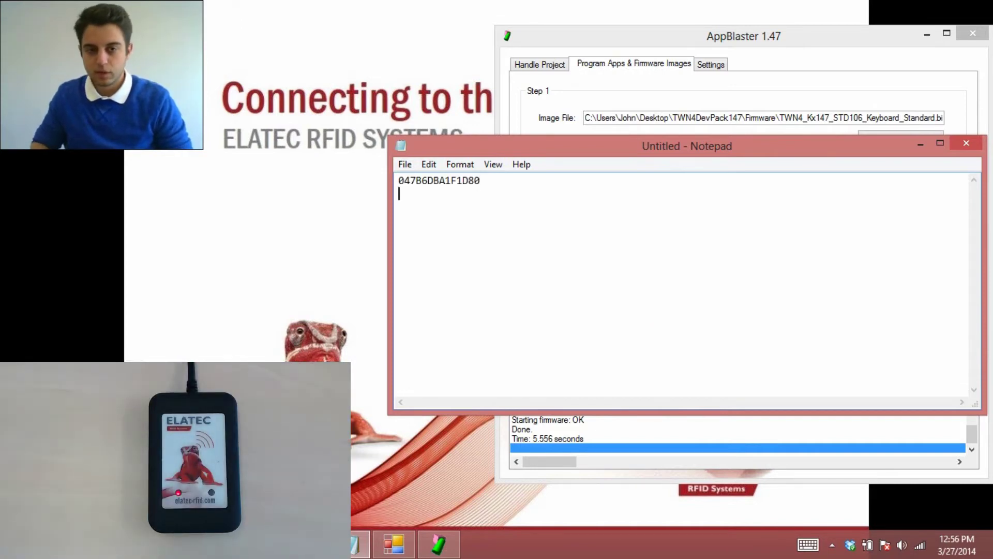
pyautogui.press('Return')
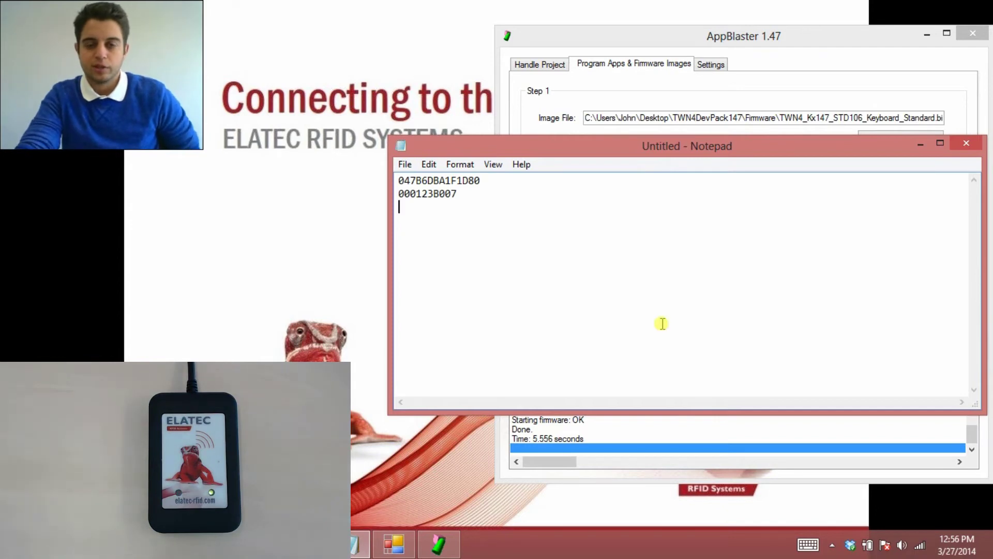
pyautogui.click(648, 25)
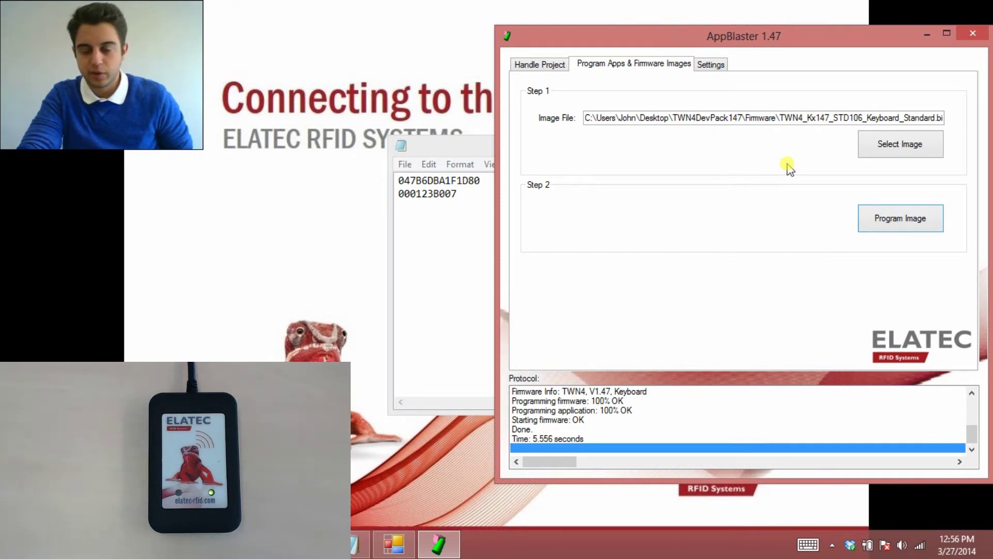
# Program the reader with TWN4_Kx147_TRC107_Tracer.bix and return to Notepad below the earlier IDs
pyautogui.click(882, 143)
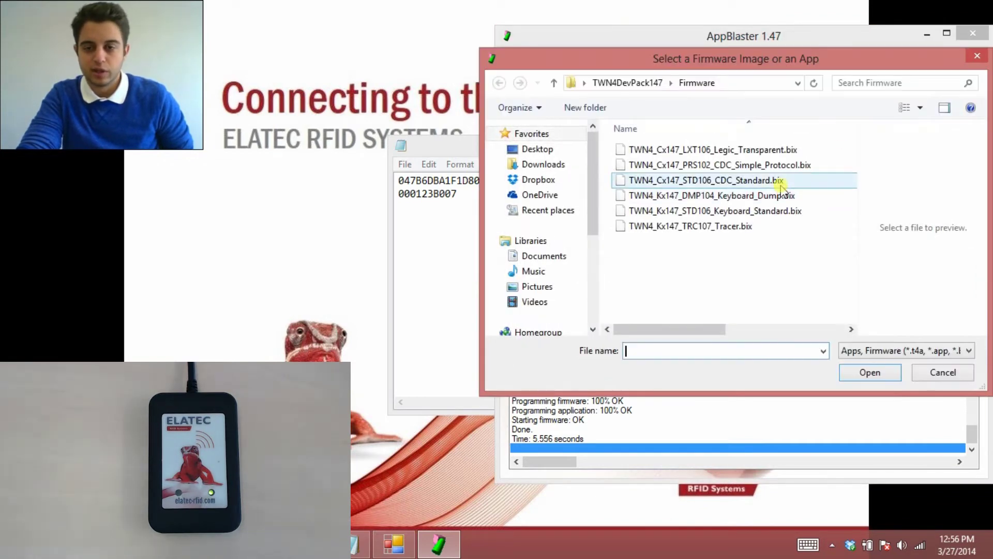
pyautogui.doubleClick(731, 235)
pyautogui.click(882, 227)
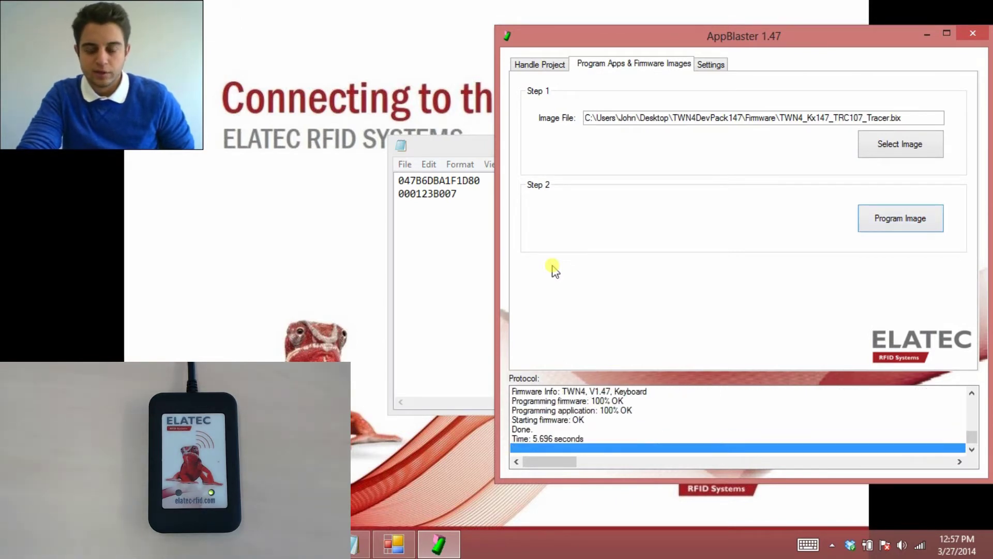
pyautogui.click(479, 235)
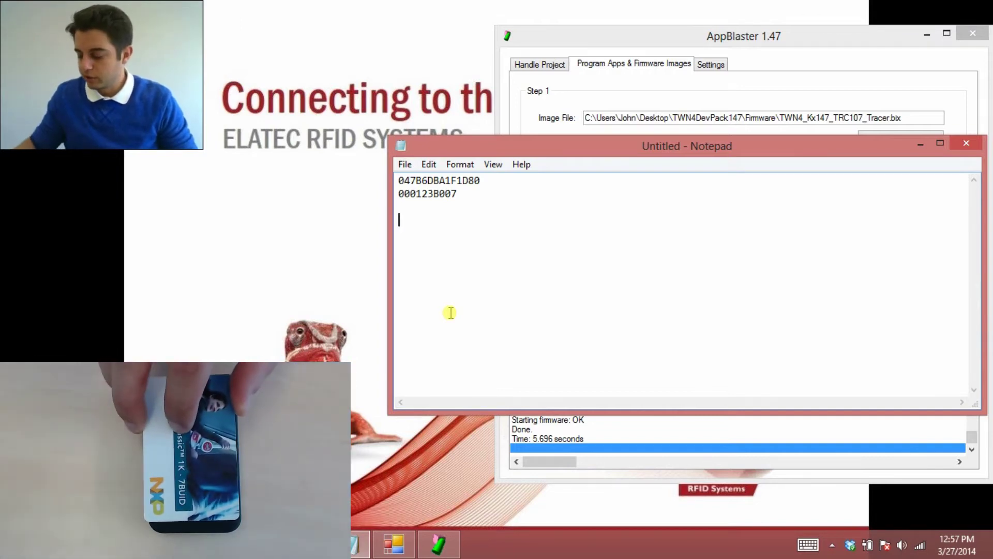
# Record the Tracer lines for ISO14443A/MIFARE 56-bit and Indala 40-bit IDs, then open AppBlaster's image picker
pyautogui.press('Return')
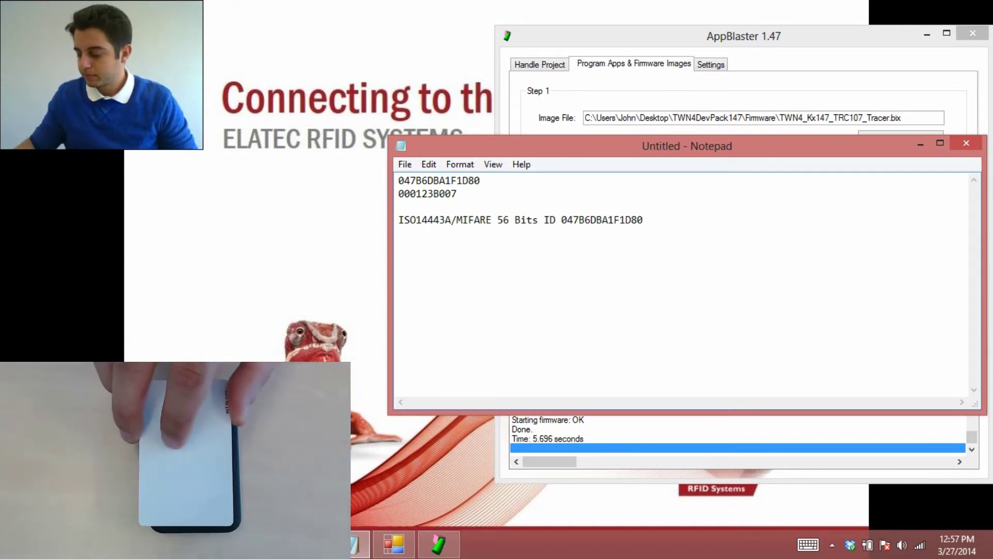
pyautogui.press('Return')
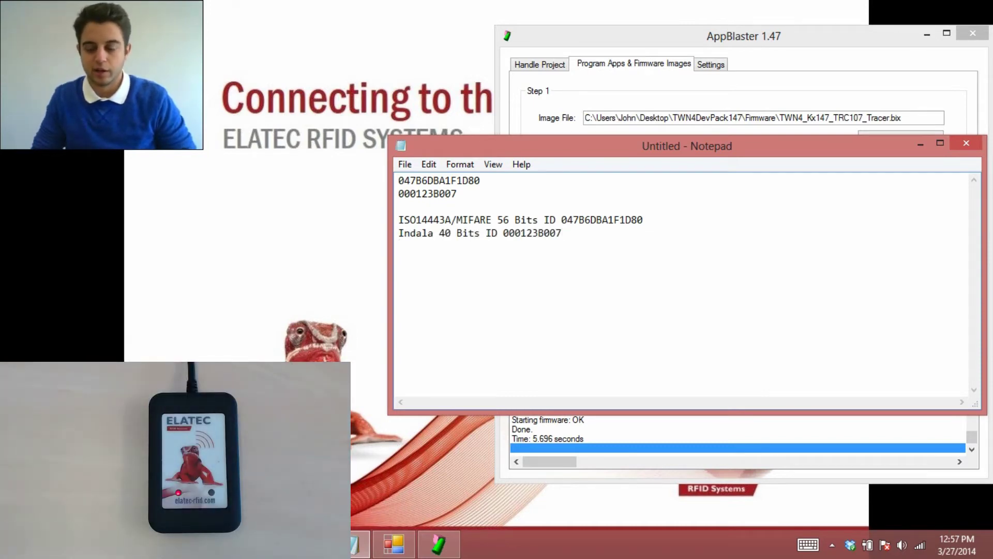
pyautogui.click(617, 32)
pyautogui.click(918, 150)
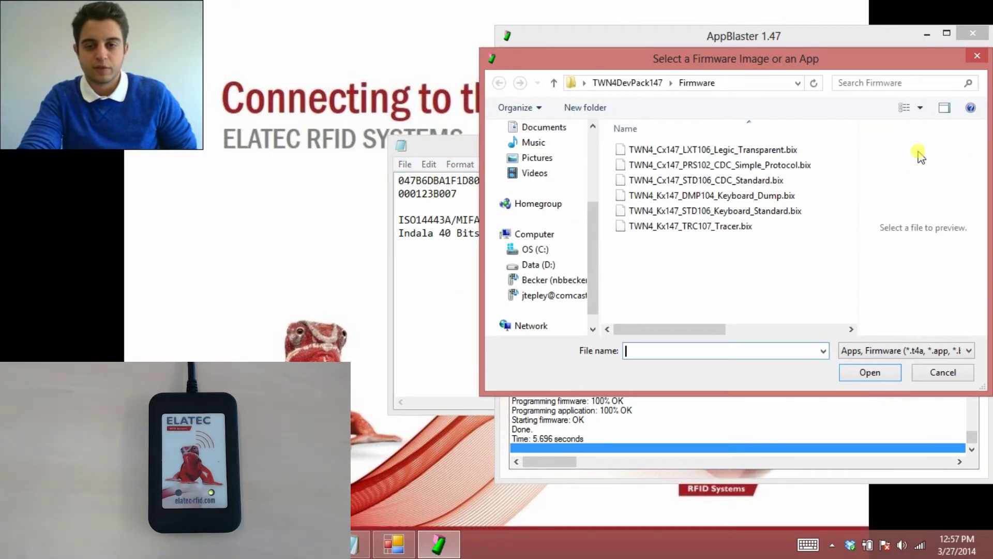
# Program the reader with TWN4_Kx147_DMP104_Keyboard_Dump.bix, then start a fresh line in Notepad
pyautogui.doubleClick(792, 196)
pyautogui.click(891, 230)
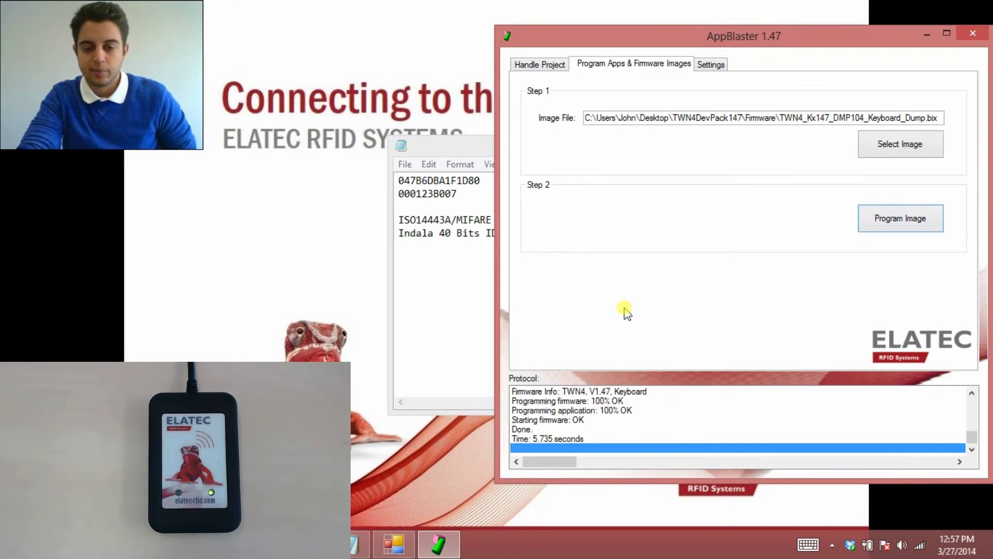
pyautogui.click(486, 286)
pyautogui.press('Return')
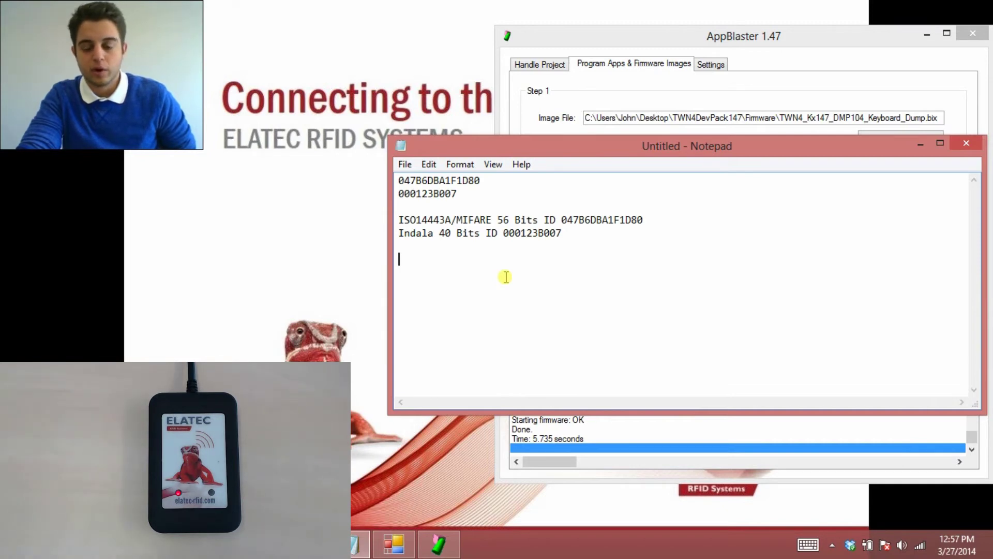
pyautogui.moveTo(546, 150); pyautogui.dragTo(553, 149)
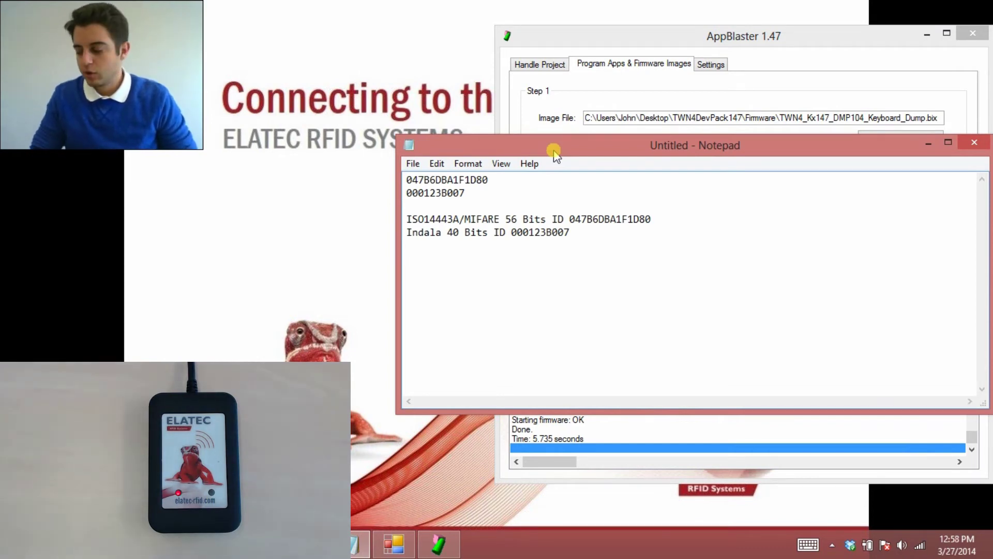
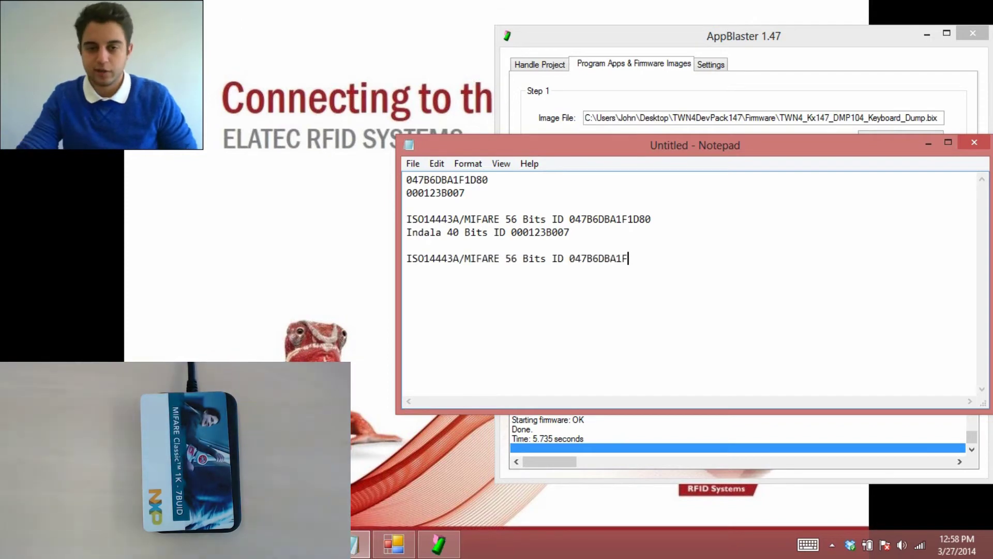
pyautogui.press('Return')
pyautogui.write('Sector 00 Key FFFFFFFFFFFF')
pyautogui.press('Return')
pyautogui.write('00 047B6DBA1F1D80084400020111001710')
pyautogui.press('Return')
pyautogui.write('01 FFEEDDCCBBAA99887766554433221100')
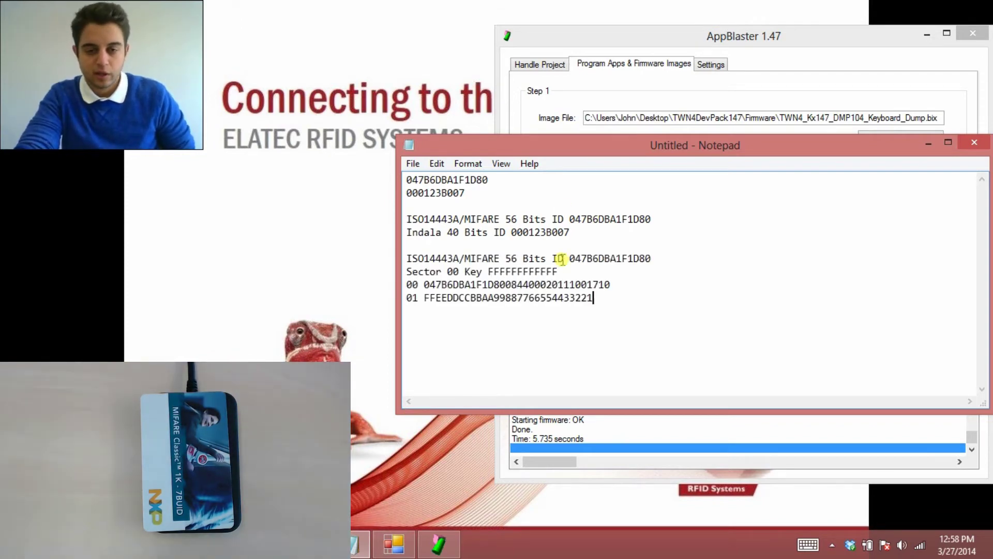
pyautogui.press('Return')
pyautogui.write('02 00000000000000000000000000000000')
pyautogui.press('Return')
pyautogui.write('03 000000000000FF078069FFFFFFFFFFFF')
pyautogui.press('Return')
pyautogui.write('Sector 01 Key FFFFFFFFFFFF')
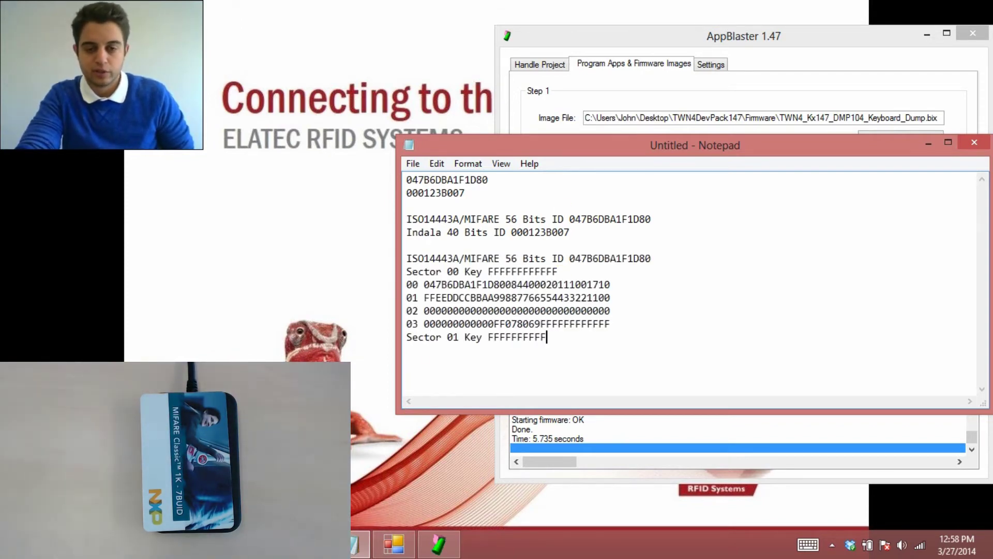
pyautogui.press('Return')
pyautogui.write('04 04040404040404040404040404040404')
pyautogui.press('Return')
pyautogui.write('05 05050505050505050505050505050505')
pyautogui.press('Return')
pyautogui.write('06 06060606060606060606060606060606')
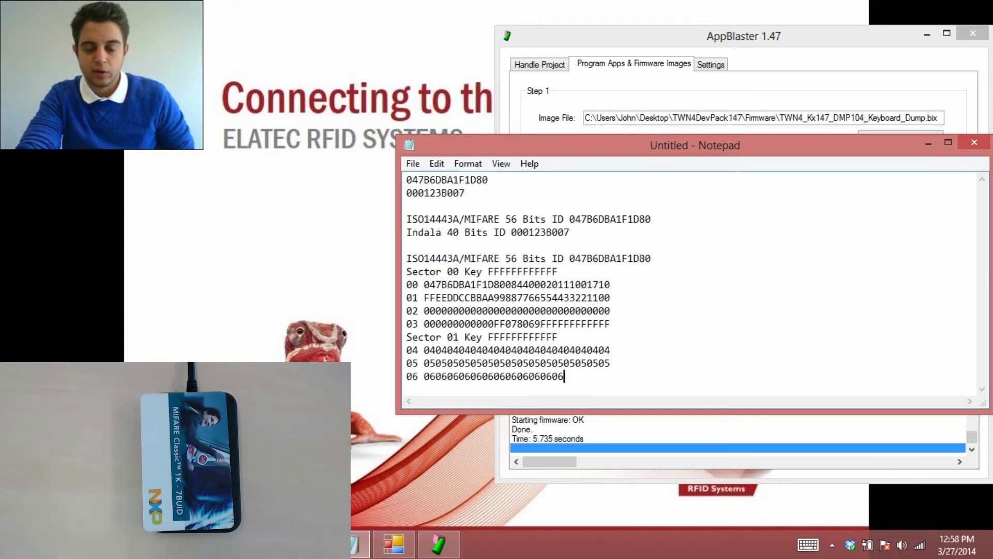
pyautogui.press('Return')
pyautogui.write('07 000000000000FF078069FFFFFFFFFFFF')
pyautogui.press('Return')
# Continue the dump with keys and block data for sectors 02 through 05
pyautogui.write('Sector 02 Key FFFFFFFFFFFF')
pyautogui.press('Return')
pyautogui.write('08 00000000000000000000000000000000')
pyautogui.press('Return')
pyautogui.write('09 00000000000000000000000000000000')
pyautogui.press('Return')
pyautogui.write('0A 00000000000000000000000000000000')
pyautogui.press('Return')
pyautogui.write('0B 000000000000FF078069FFFFFFFFFFFF')
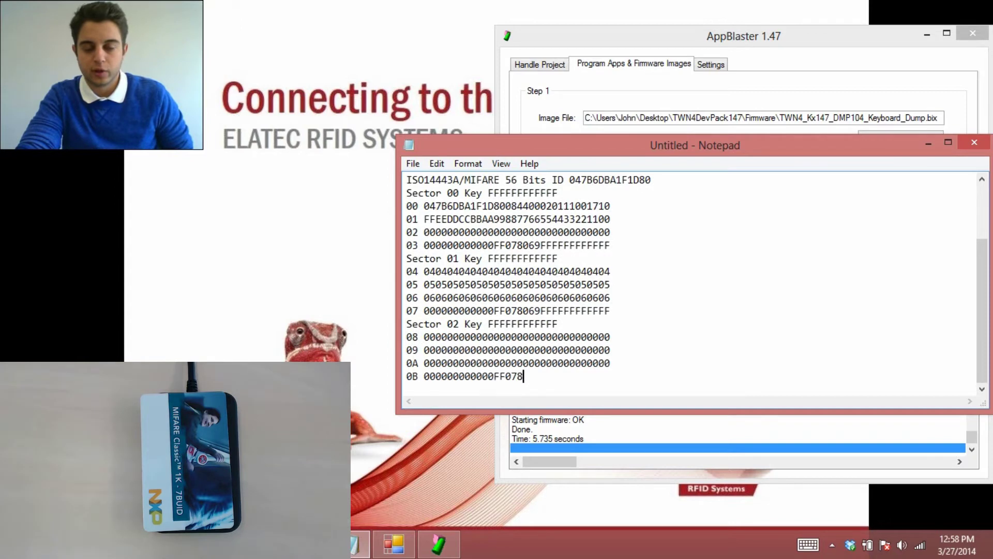
pyautogui.press('Return')
pyautogui.write('Sector 03 Key FFFFFFFFFFFF')
pyautogui.press('Return')
pyautogui.write('0C 00000000000000000000000000')
pyautogui.write('000000')
pyautogui.press('Return')
pyautogui.write('0D 00000000000000000000000000000000')
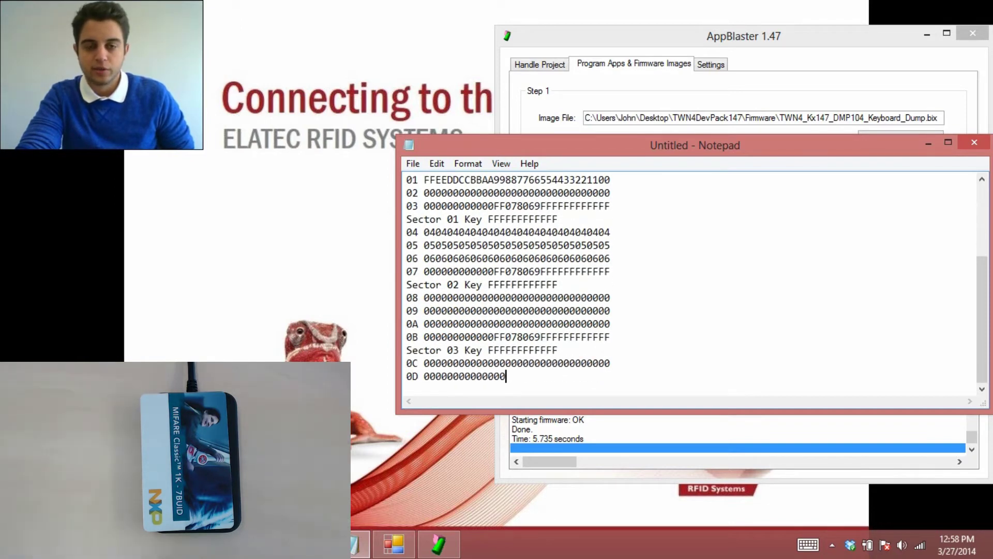
pyautogui.press('Return')
pyautogui.write('0E 00000000000000000000000000000000')
pyautogui.press('Return')
pyautogui.write('0F 000000000000FF078069FFFFFFFFFFFF')
pyautogui.press('Return')
pyautogui.write('Sector 04 Key FFFFFFFFFFFF')
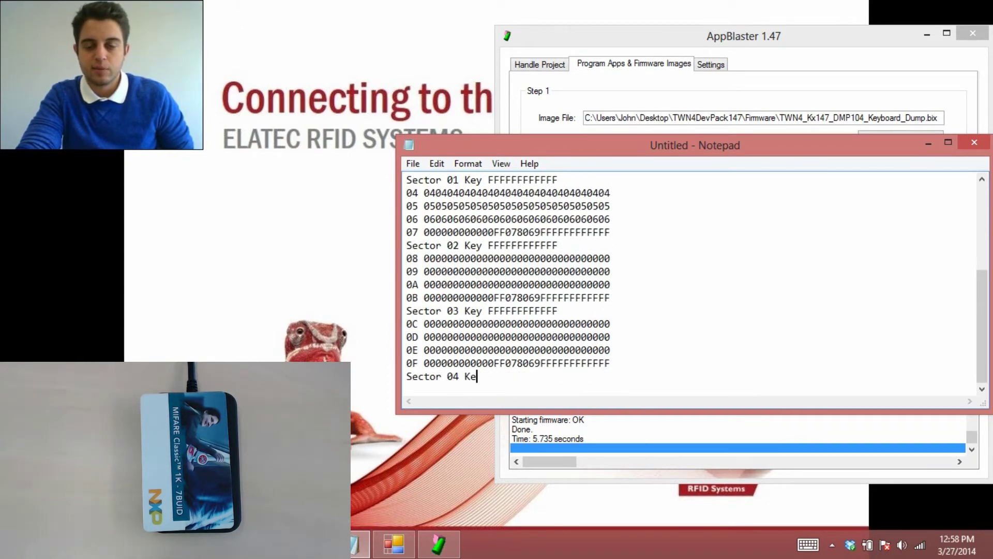
pyautogui.press('Return')
pyautogui.write('10 00000000000000000000000000000000')
pyautogui.press('Return')
pyautogui.write('11 00000000000000000000000000000000')
pyautogui.press('Return')
pyautogui.write('12 00000000000000000000000000000000')
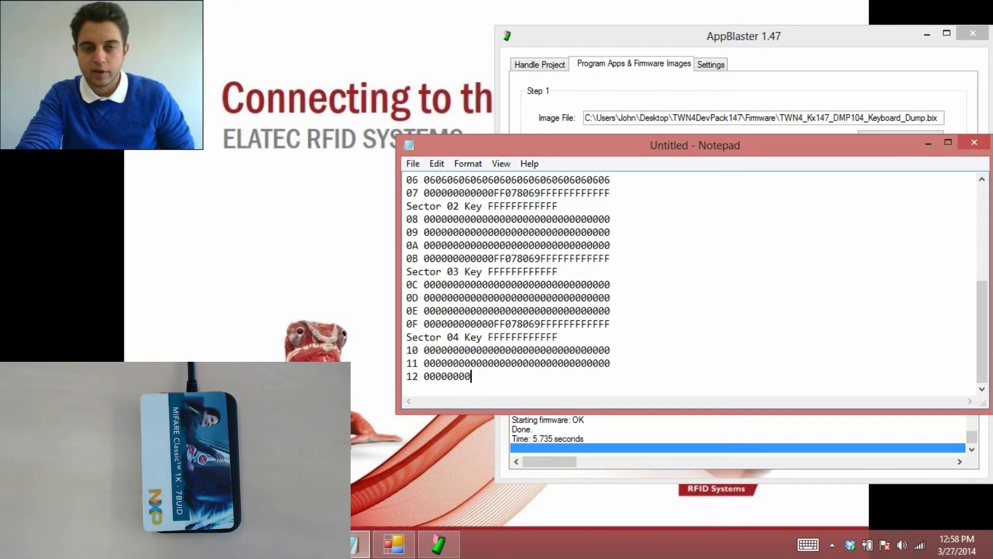
pyautogui.press('Return')
pyautogui.write('13 000000000000FF078069FFFFFFFFFFFF')
pyautogui.press('Return')
pyautogui.write('Sector 05 Key FFFFFFFFFFFF')
pyautogui.press('Return')
pyautogui.write('14 00000000000000000000000000000000')
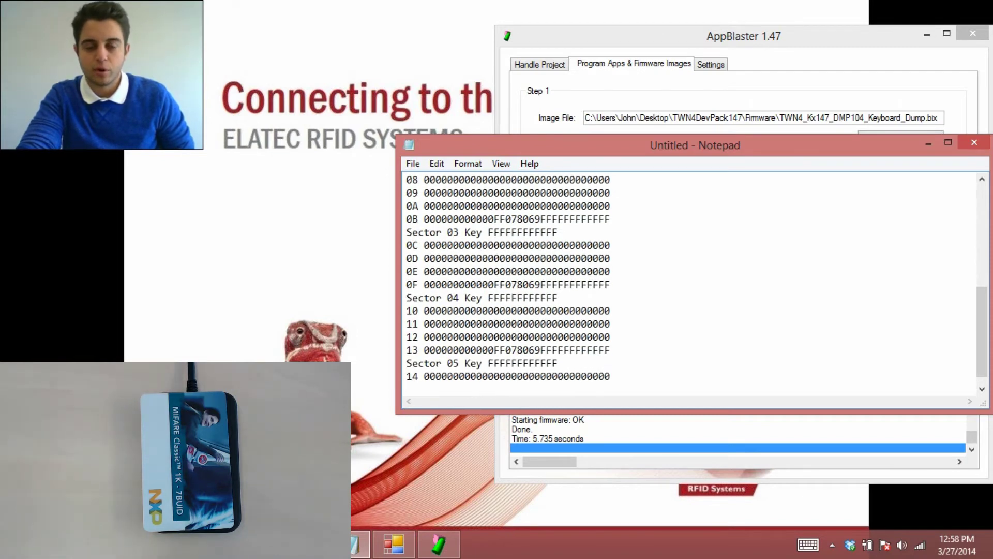
pyautogui.press('Return')
pyautogui.write('15 000000000000000000000000000')
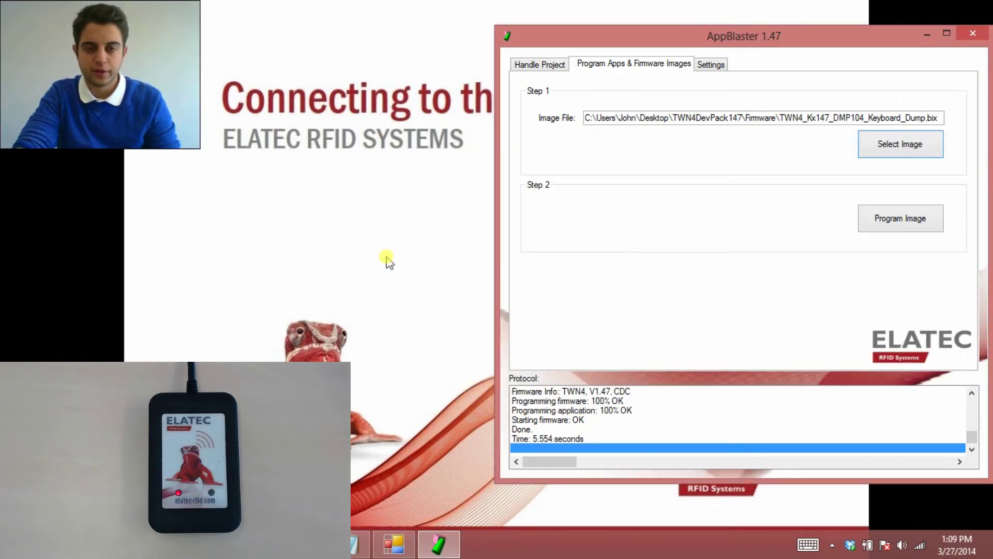
# Program the reader with TWN4_Cx147_STD106_CDC_Standard.bix, then connect PicoTerm to COM4
pyautogui.click(867, 141)
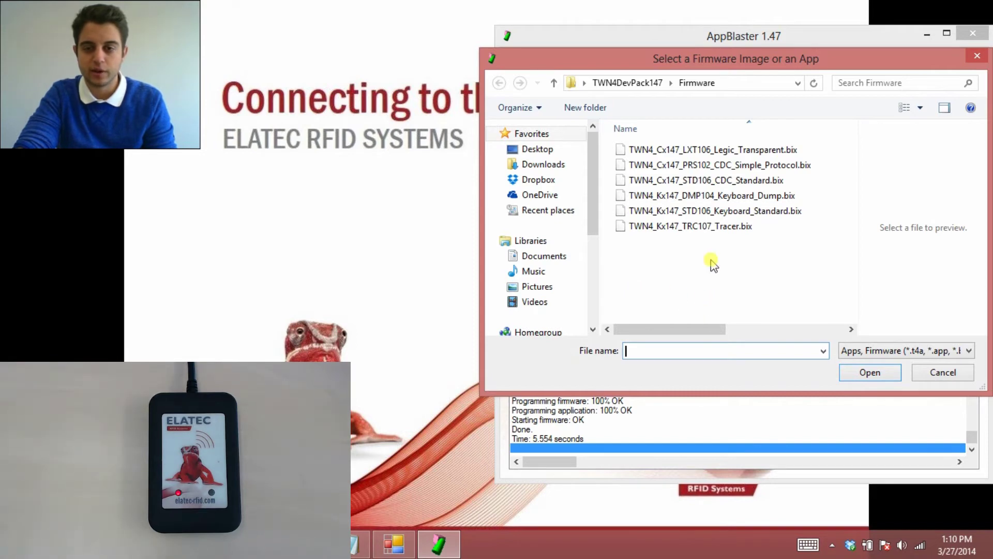
pyautogui.click(737, 181)
pyautogui.doubleClick(737, 181)
pyautogui.click(888, 227)
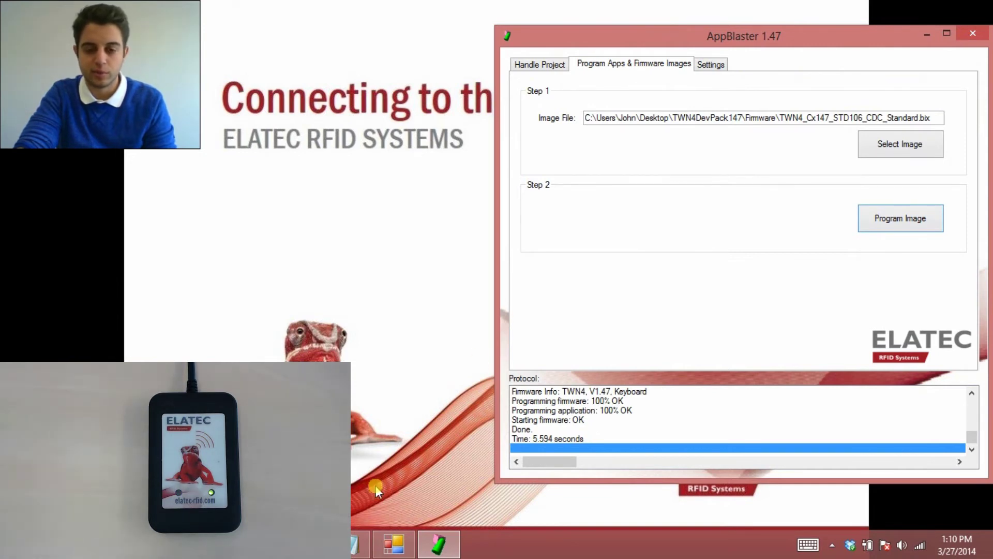
pyautogui.click(393, 544)
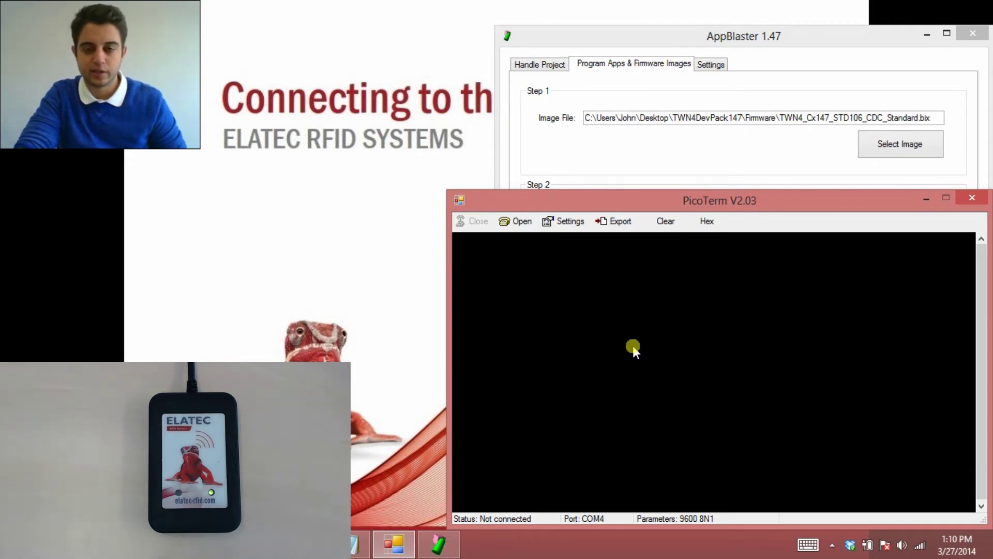
pyautogui.click(523, 222)
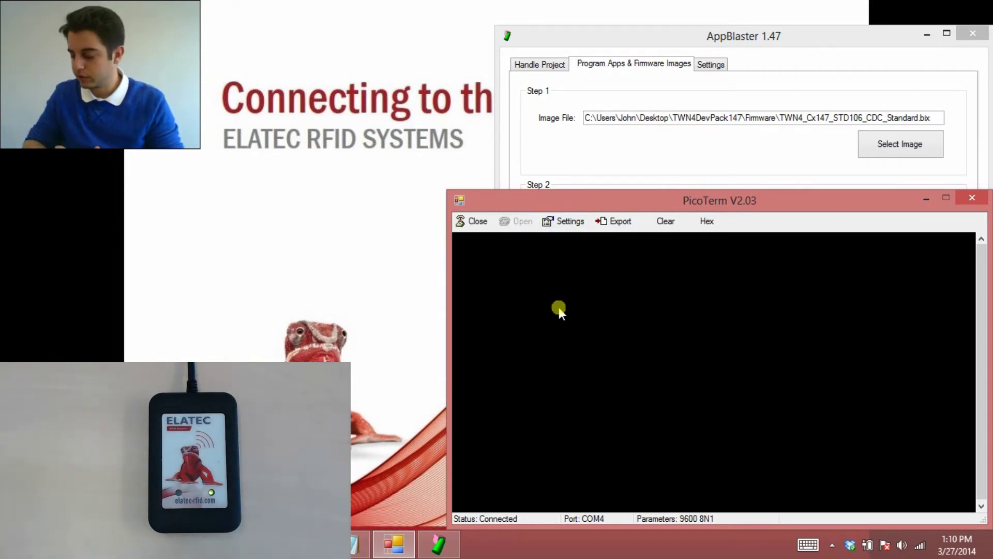
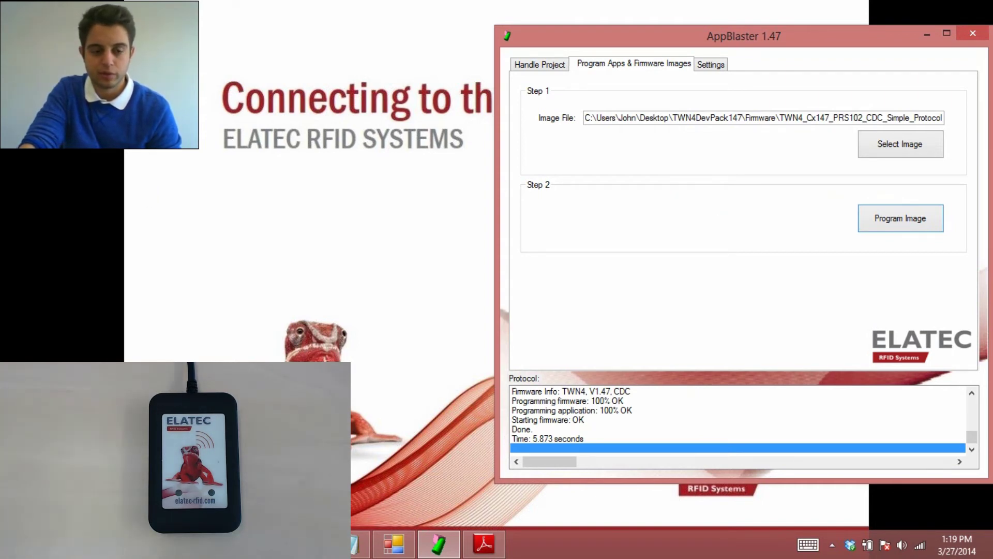
pyautogui.click(360, 544)
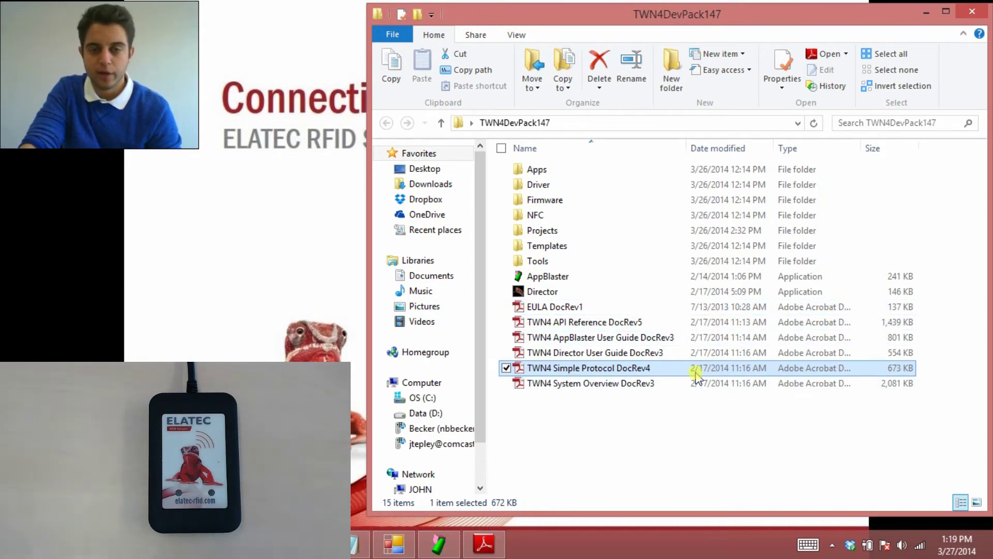
pyautogui.click(921, 12)
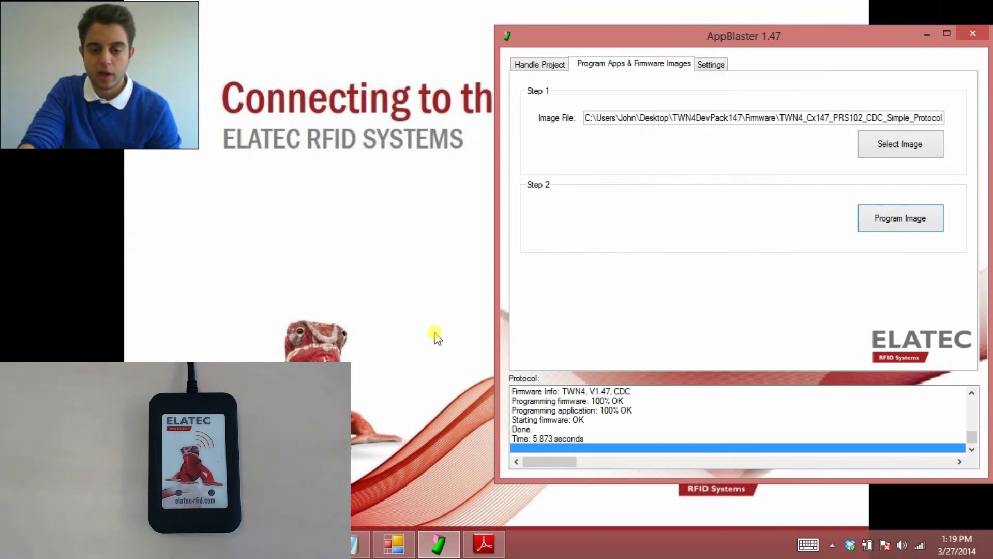
# Find the SearchTag command (0500) on page 20 of the TWN4 Simple Protocol PDF, then place PicoTerm over it
pyautogui.click(493, 549)
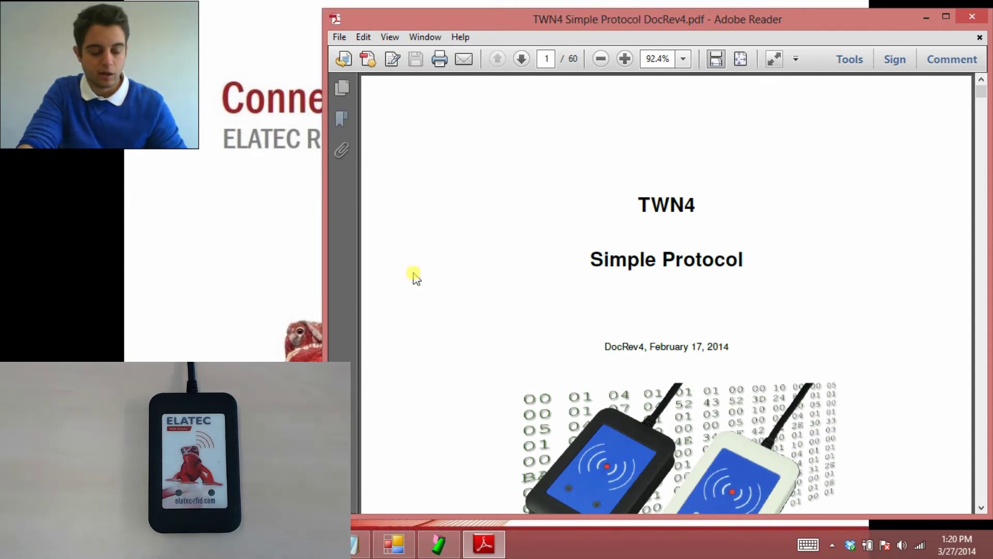
pyautogui.hotkey('ctrl', 'f')
pyautogui.write('se')
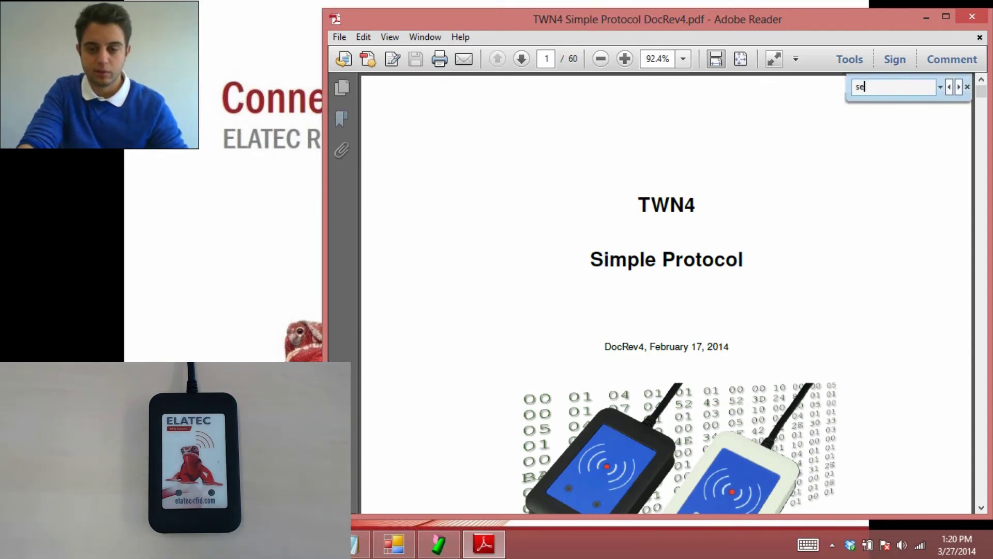
pyautogui.write('arc')
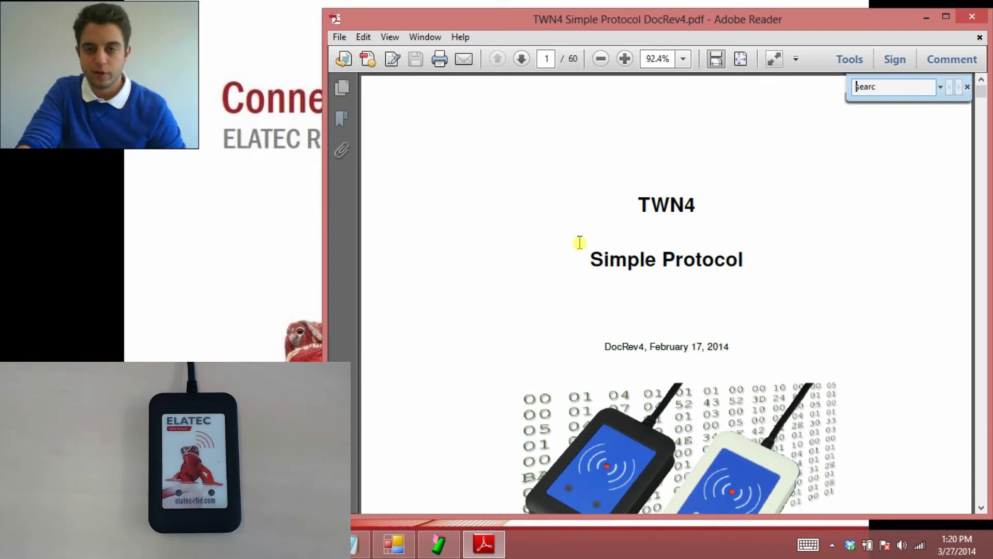
pyautogui.press('Return')
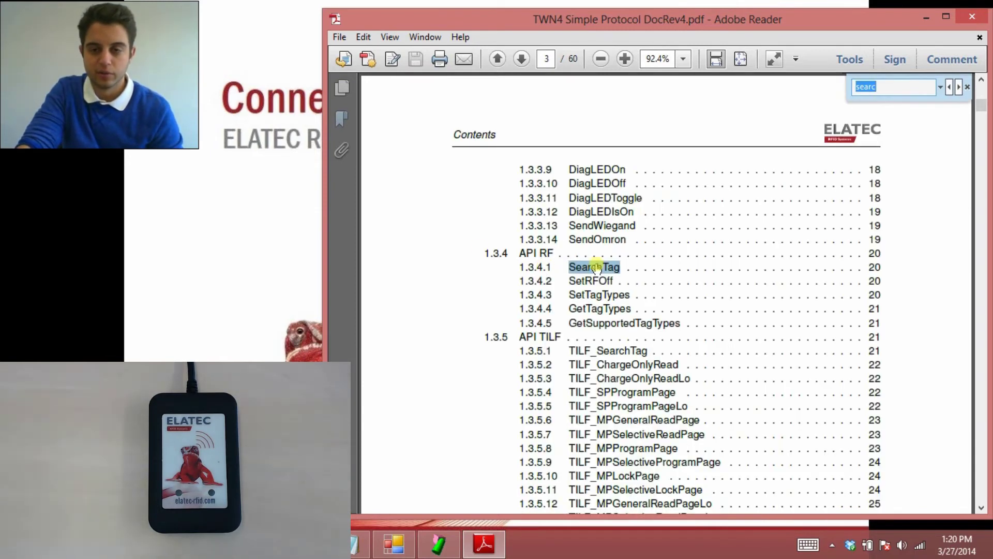
pyautogui.click(595, 266)
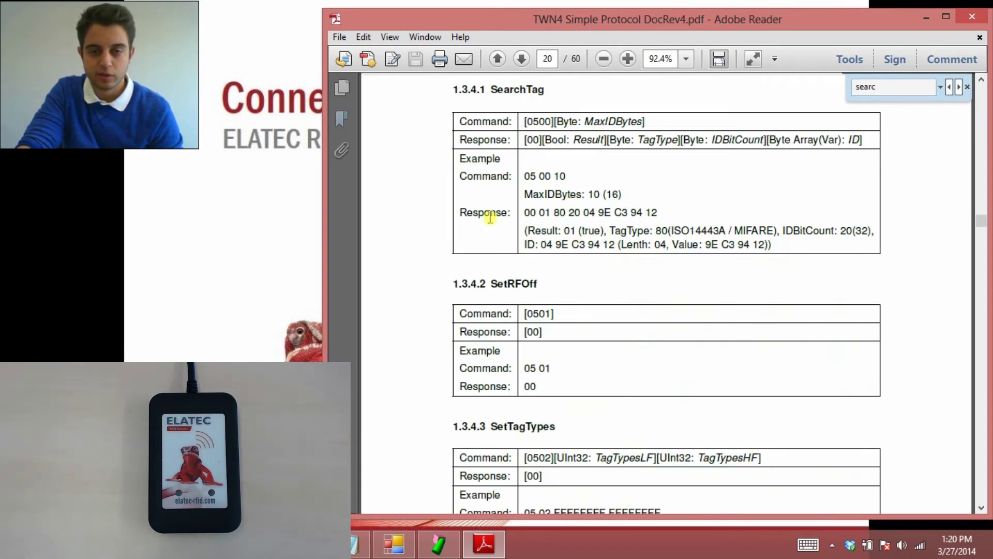
pyautogui.click(393, 543)
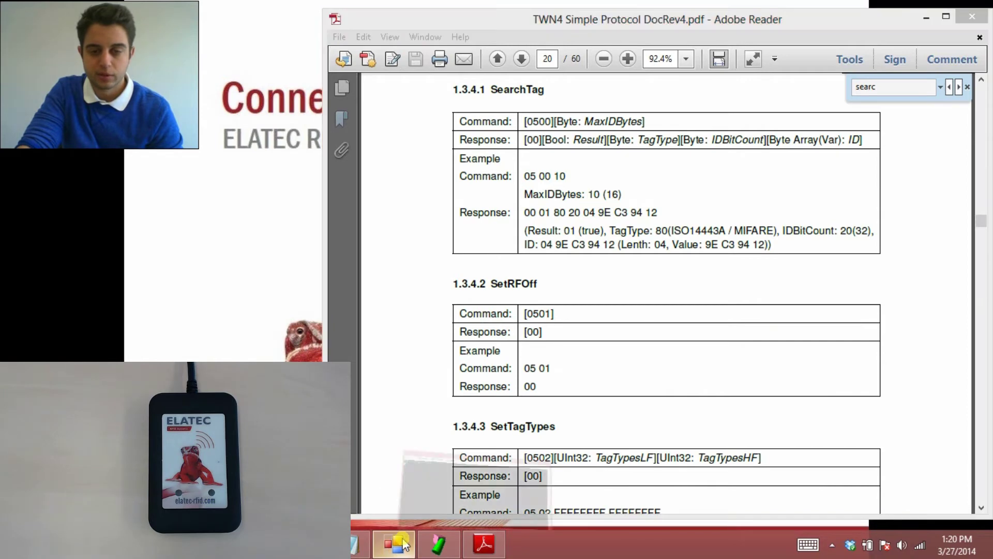
pyautogui.moveTo(624, 201); pyautogui.dragTo(582, 194)
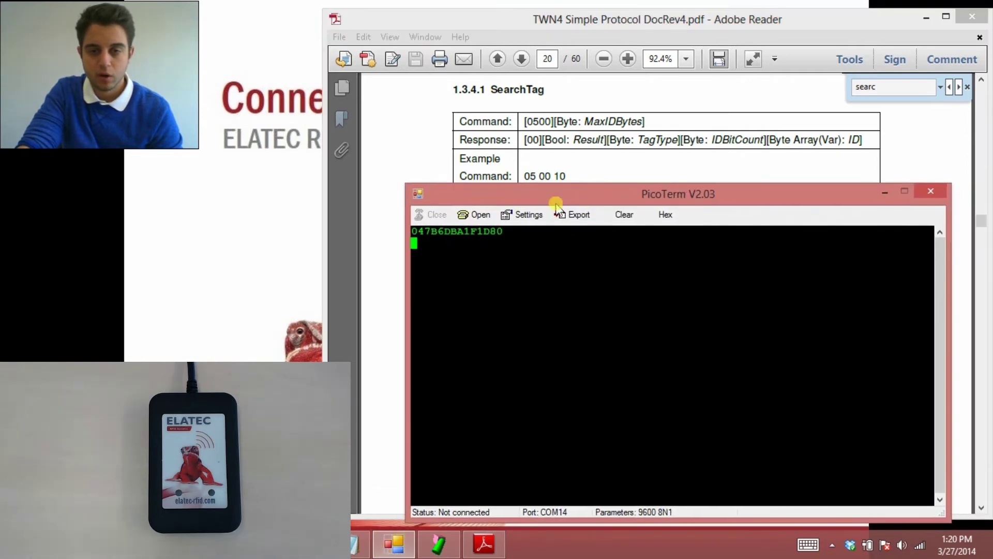
# Connect PicoTerm to the reader on COM14 and send the SearchTag command 050010
pyautogui.click(485, 216)
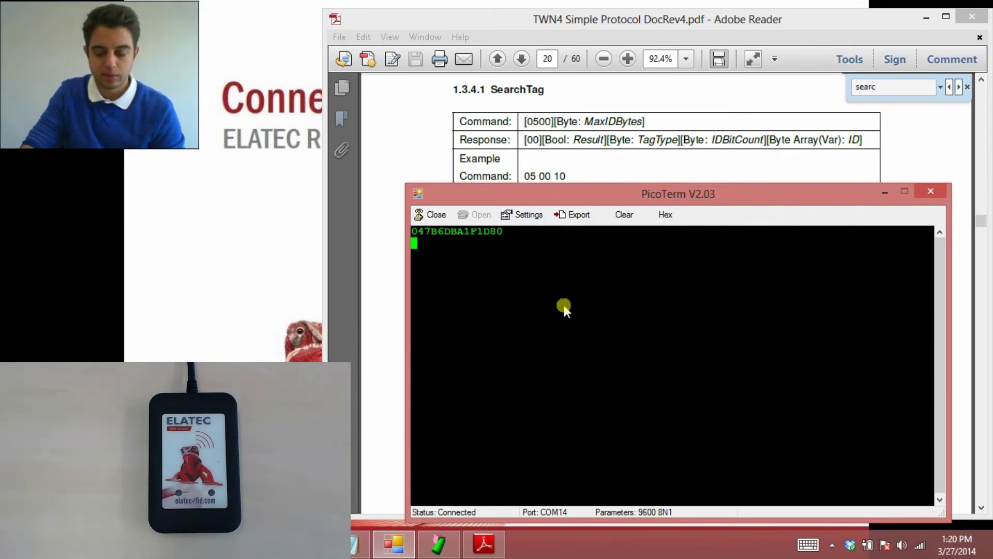
pyautogui.write('0500')
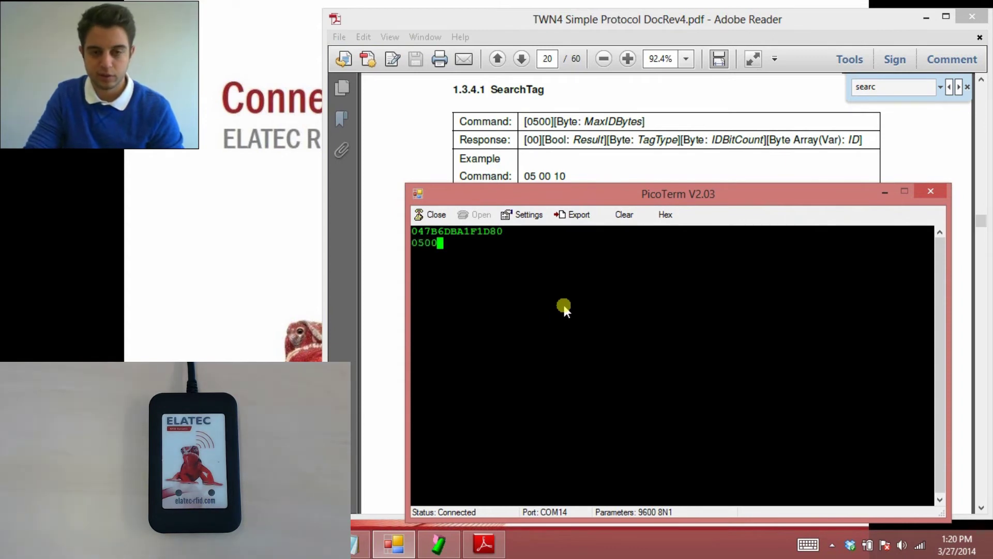
pyautogui.write('10')
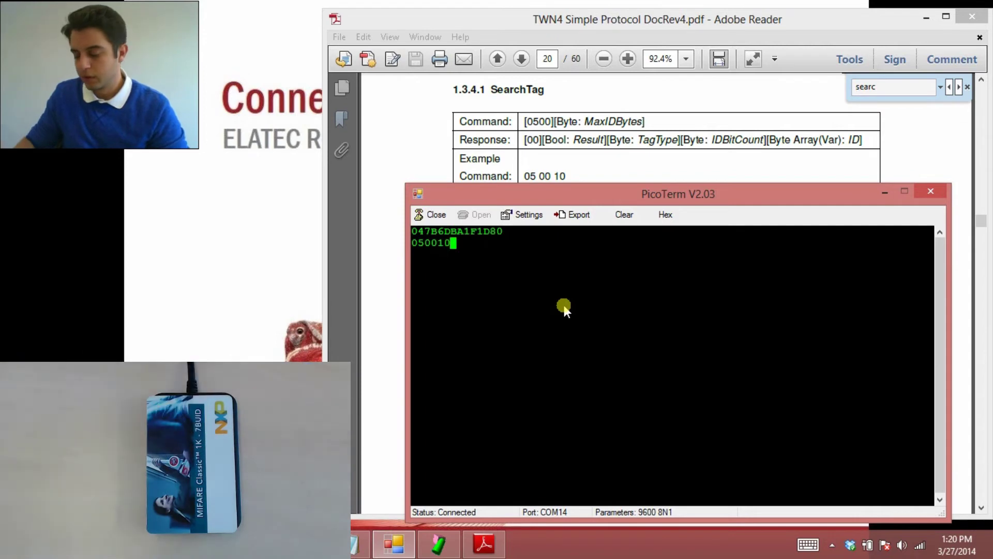
pyautogui.press('Return')
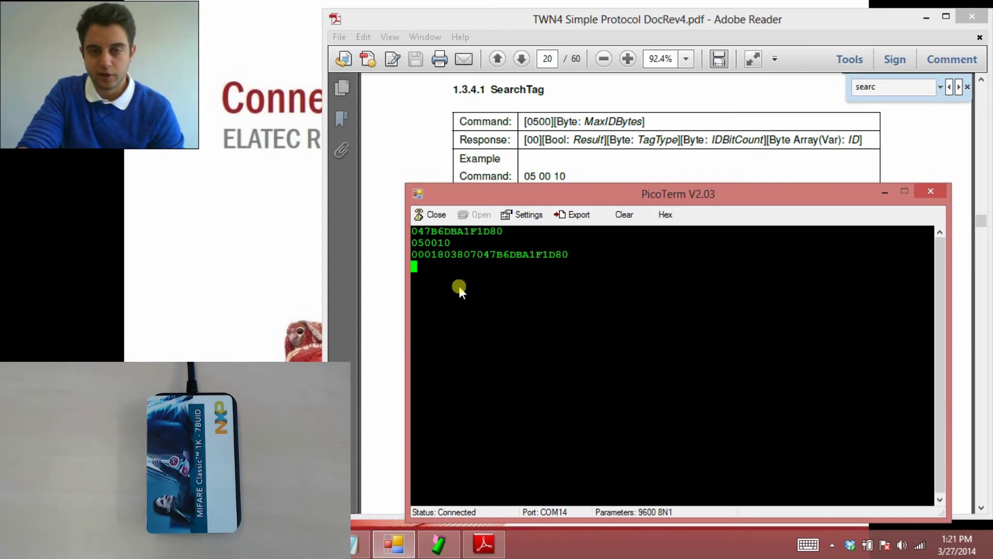
pyautogui.click(448, 553)
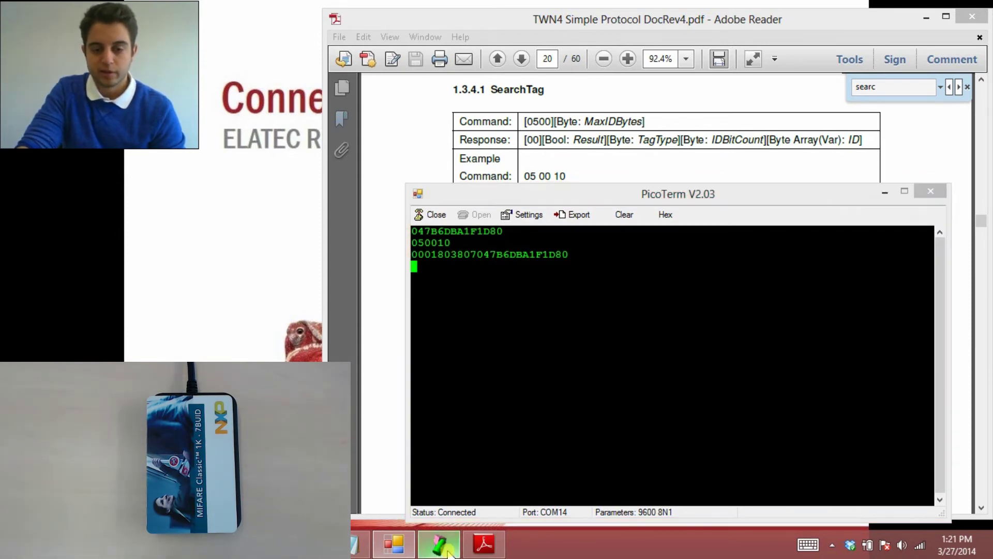
# Start a new project from the Firmware Keyboard V1.47 / App Keyboard Standard V1.06 template using given source code
pyautogui.click(901, 158)
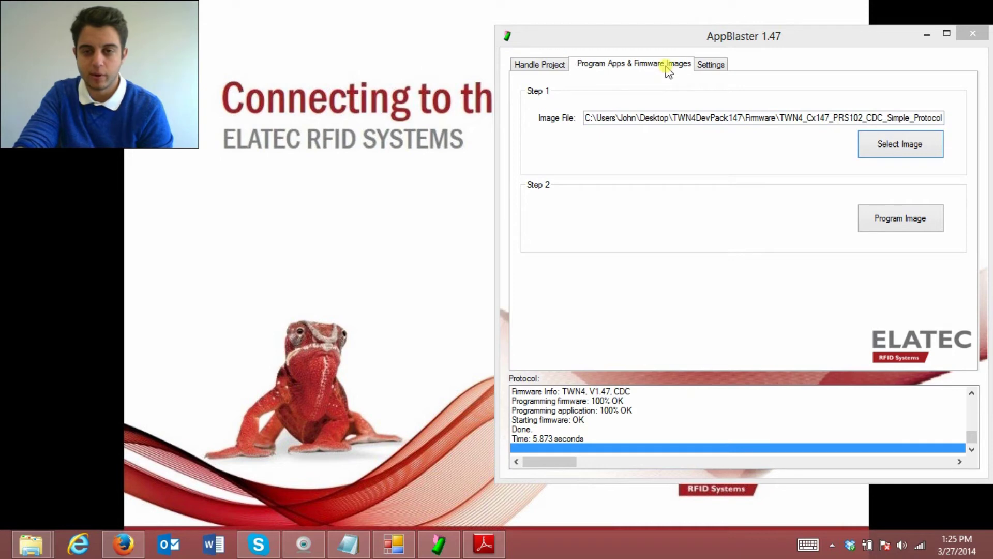
pyautogui.click(548, 64)
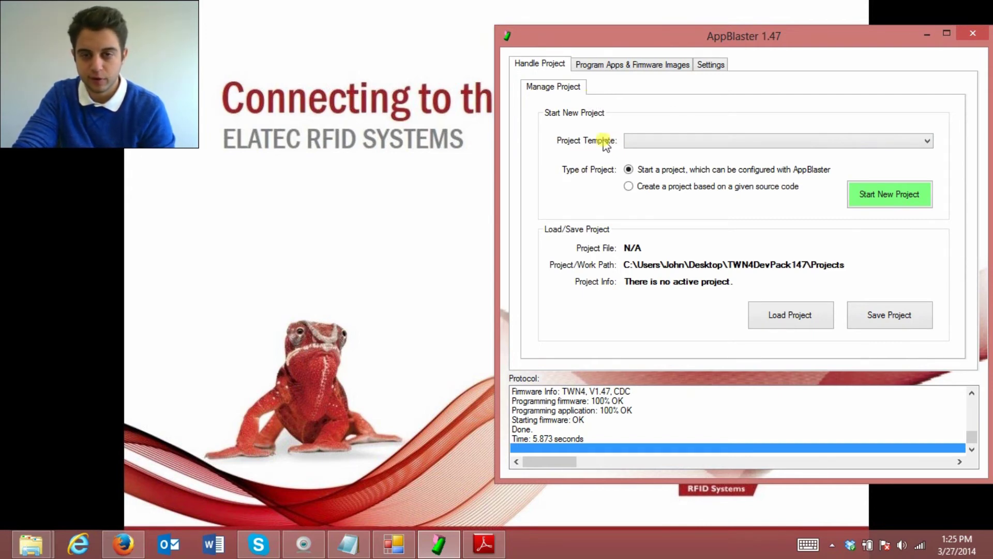
pyautogui.click(653, 141)
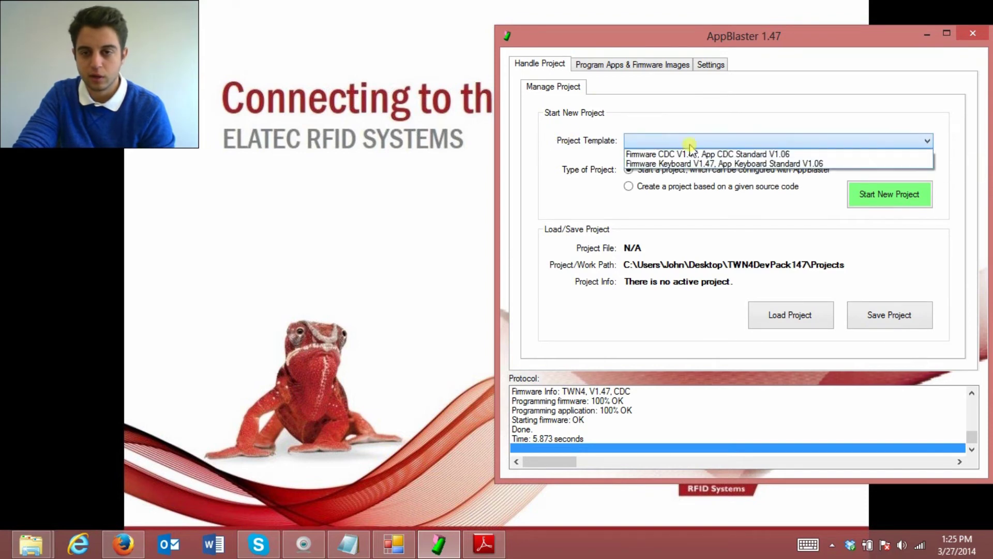
pyautogui.click(710, 164)
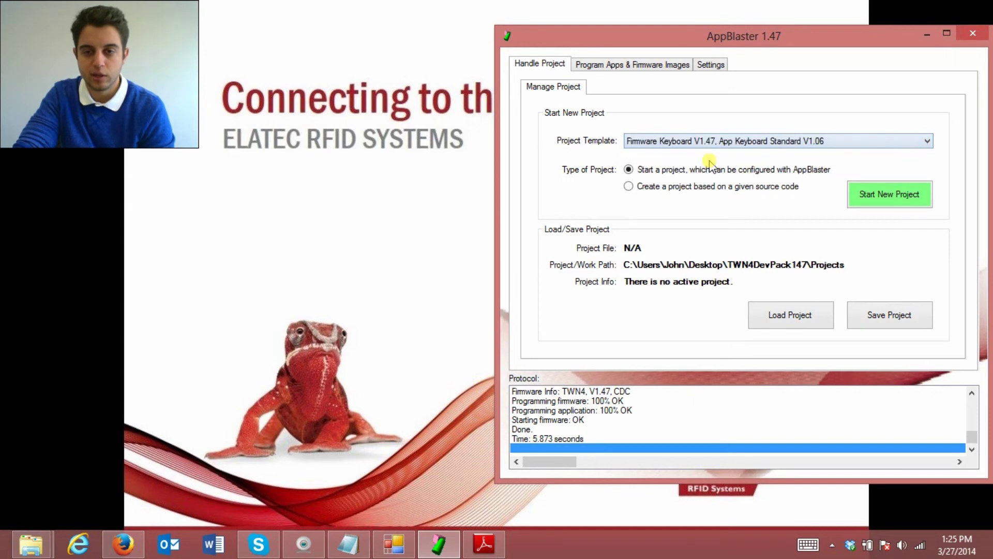
pyautogui.click(639, 187)
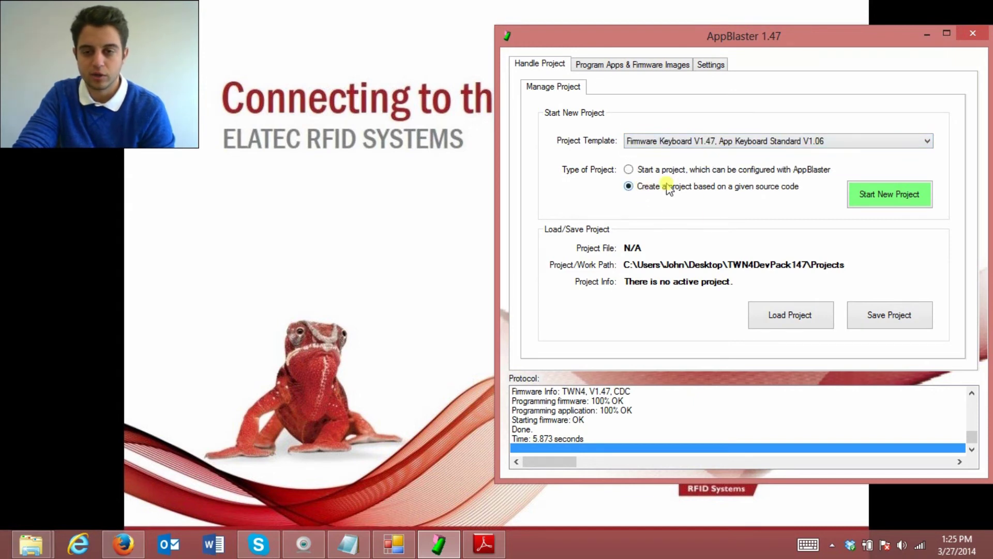
pyautogui.click(914, 194)
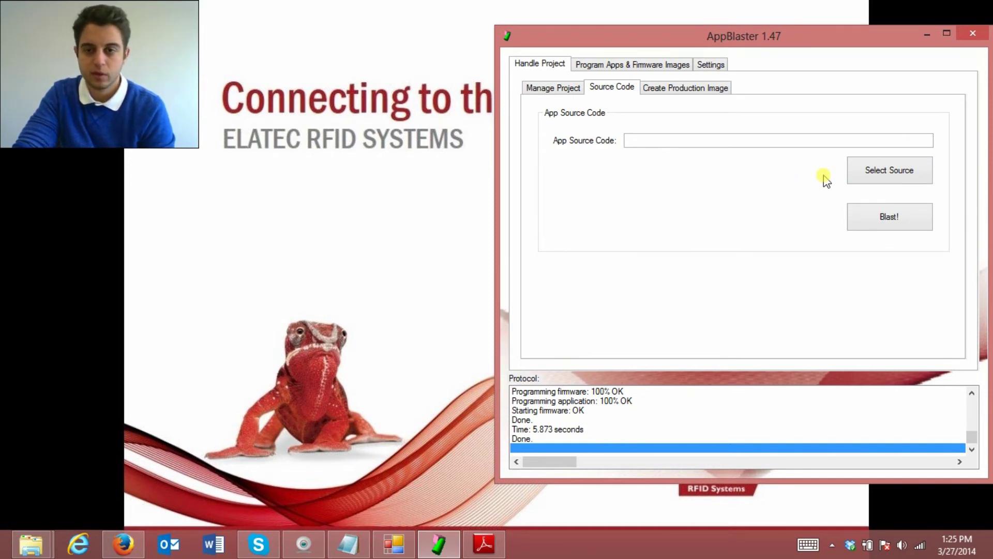
# Choose App_TRC107_Tracer.c from the TWN4DevPack147 Apps folder as the project's app source code
pyautogui.click(880, 182)
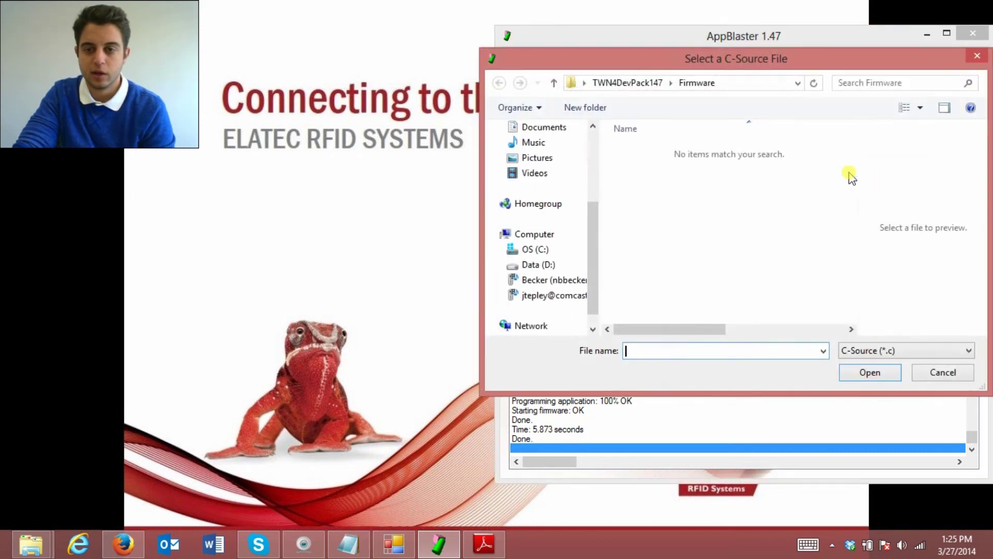
pyautogui.click(637, 85)
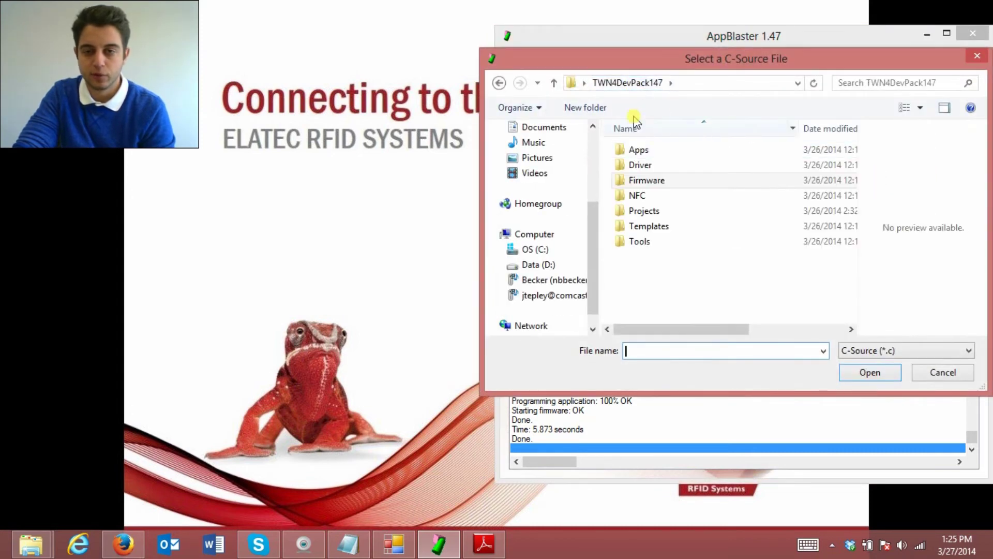
pyautogui.doubleClick(638, 149)
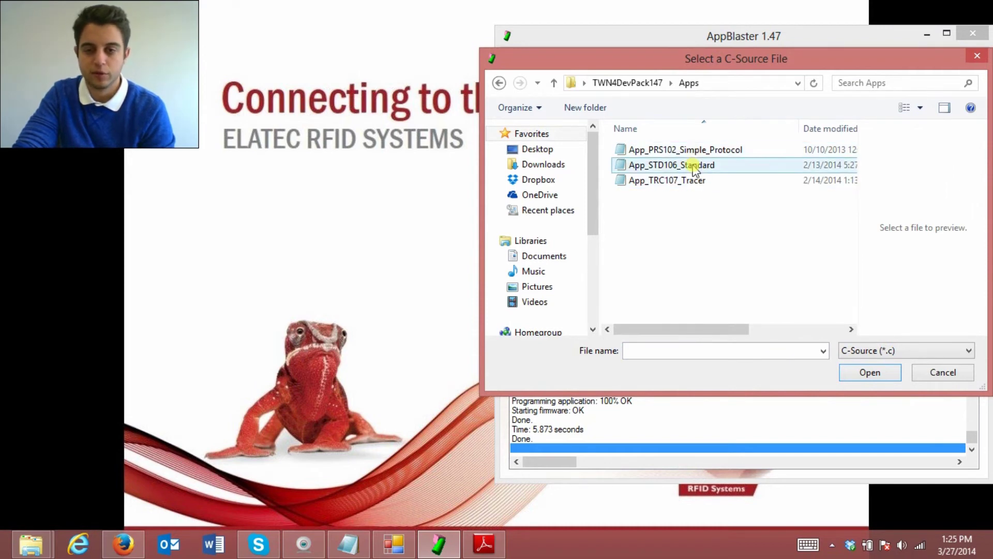
pyautogui.doubleClick(690, 181)
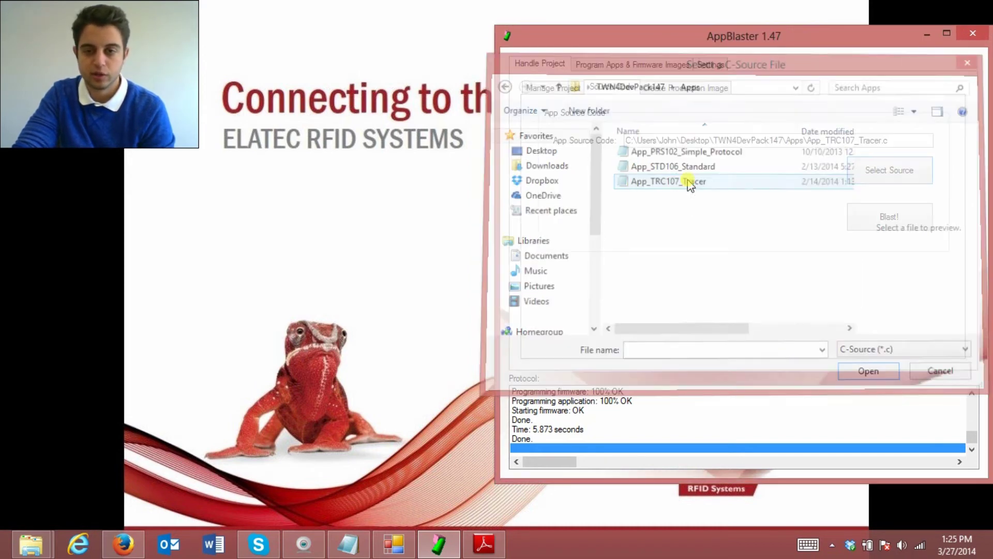
pyautogui.click(567, 89)
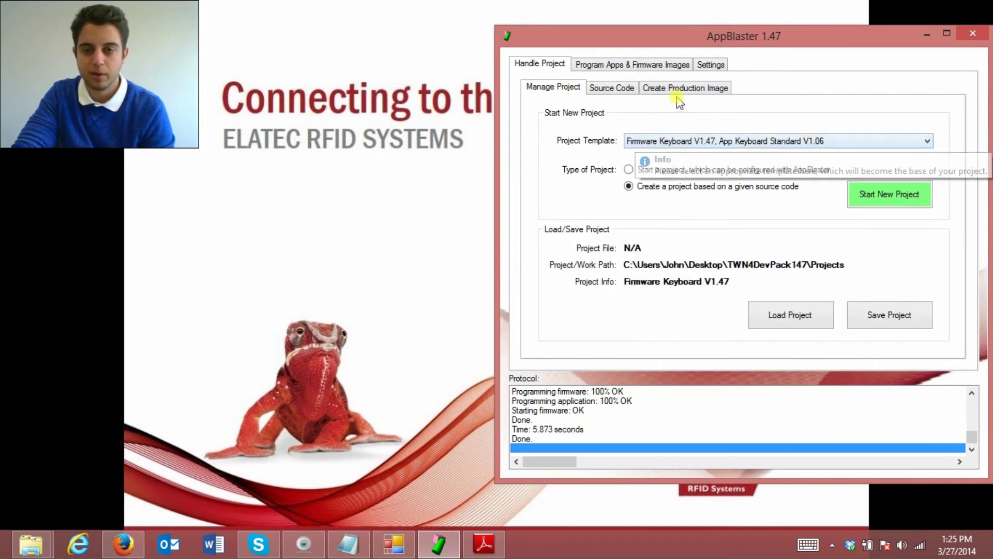
pyautogui.click(616, 93)
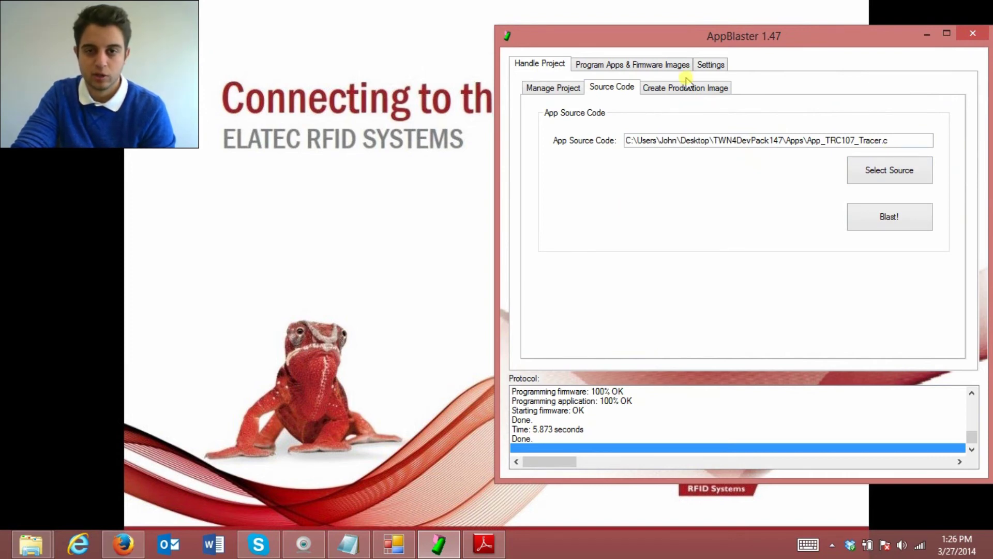
# Browse to the TWN4DevPack147 Firmware folder to pick a firmware image for programming
pyautogui.click(665, 63)
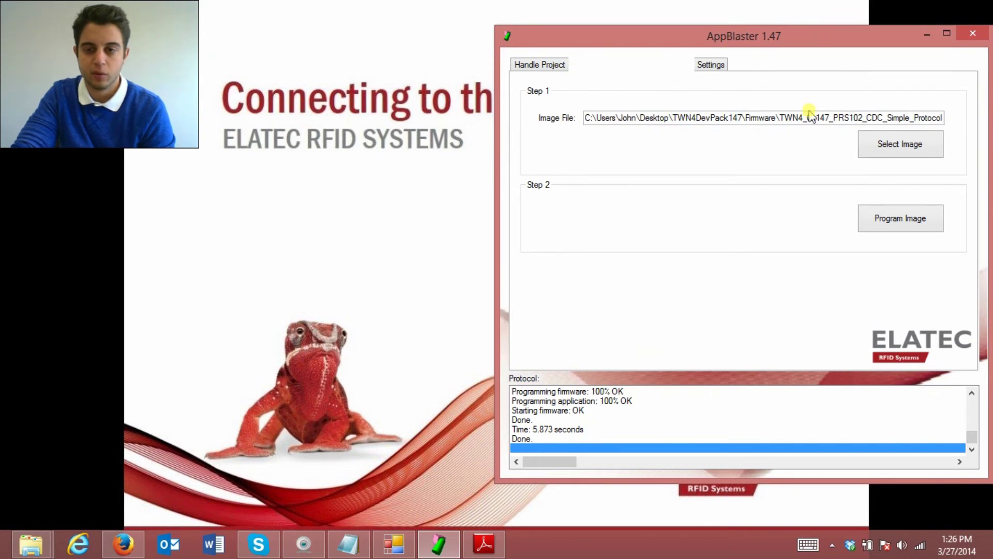
pyautogui.click(890, 143)
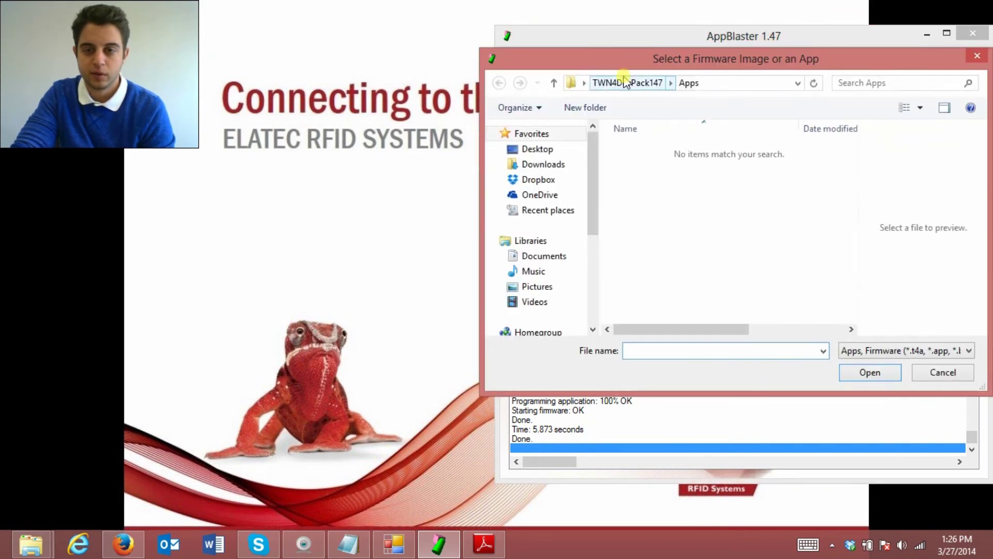
pyautogui.click(625, 85)
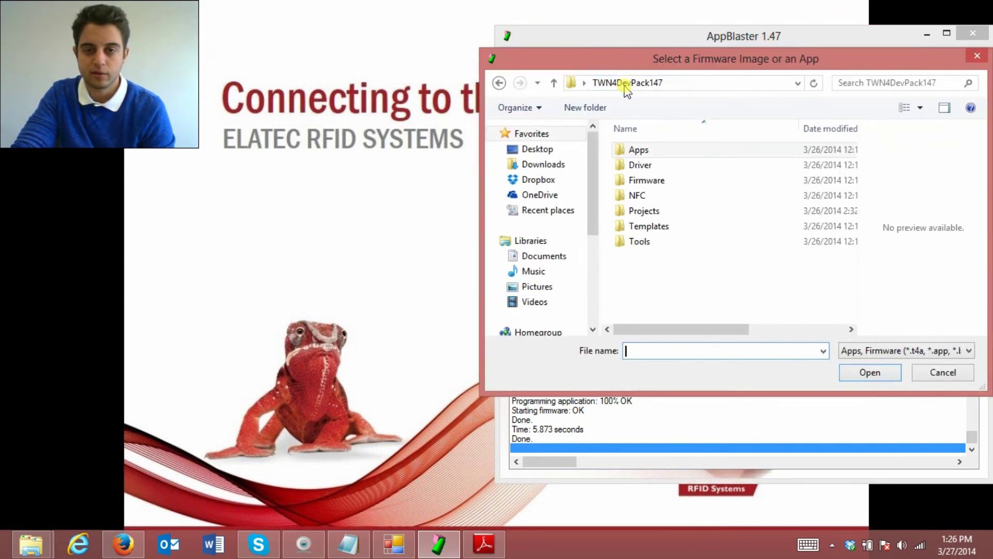
pyautogui.doubleClick(653, 179)
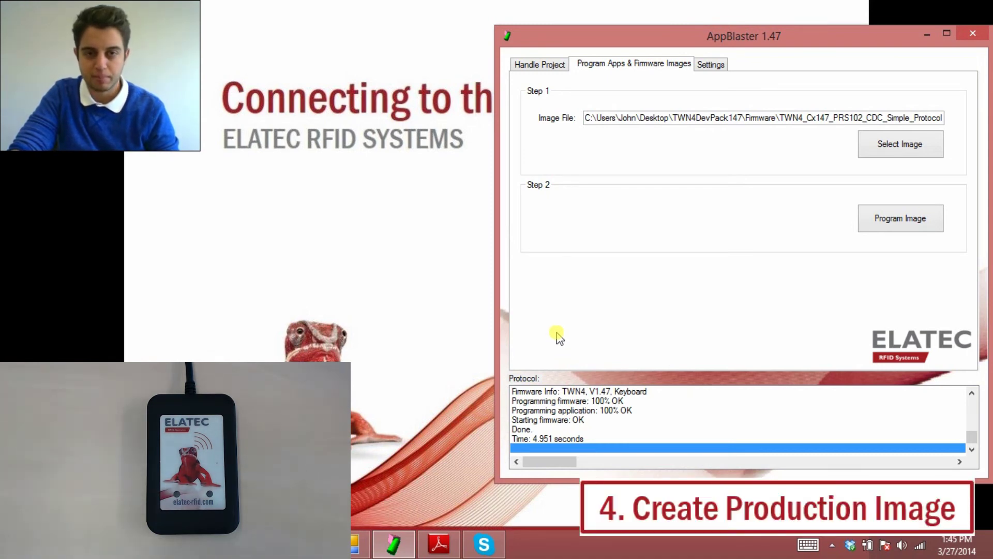
# Start a new Firmware Keyboard project from source code and browse to the Apps folder for the C source
pyautogui.click(551, 70)
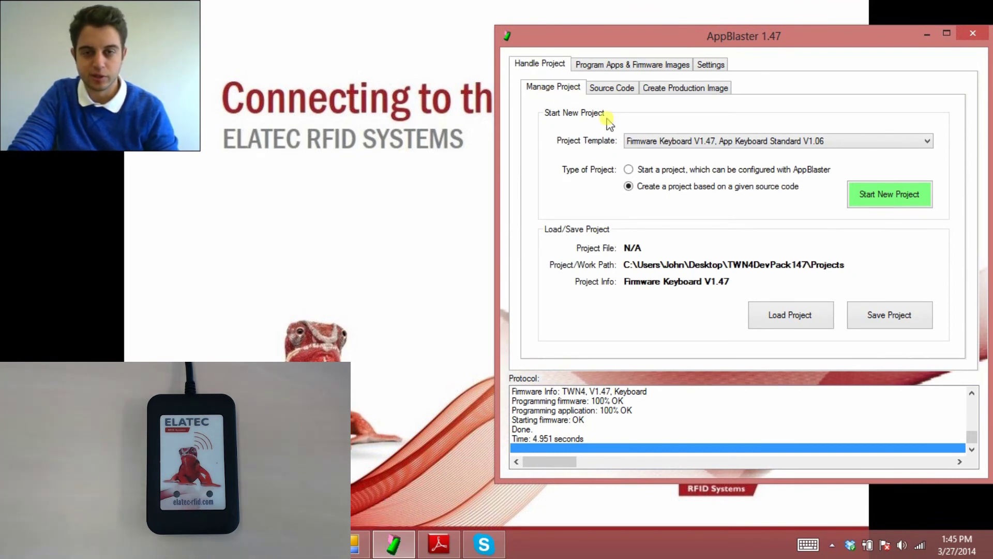
pyautogui.click(711, 142)
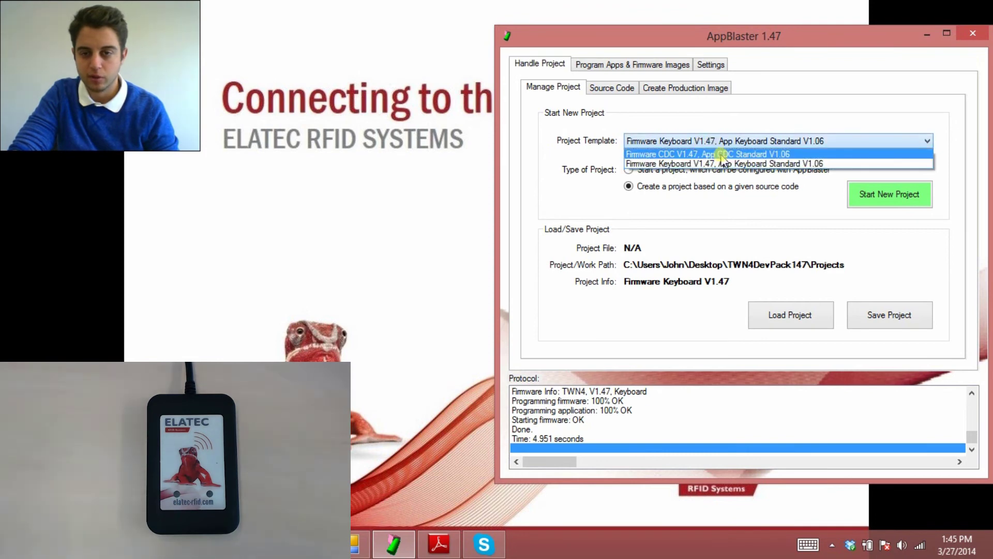
pyautogui.click(720, 163)
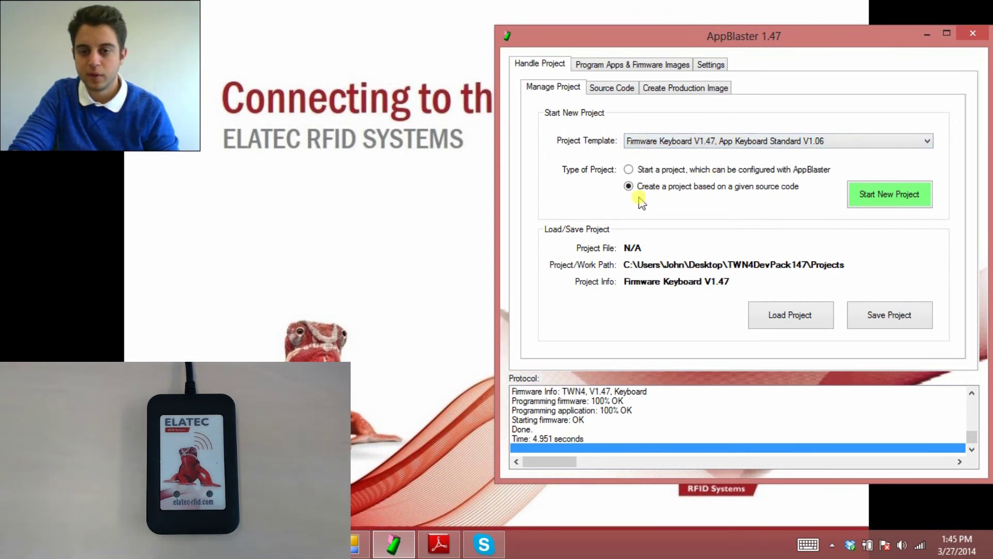
pyautogui.click(857, 197)
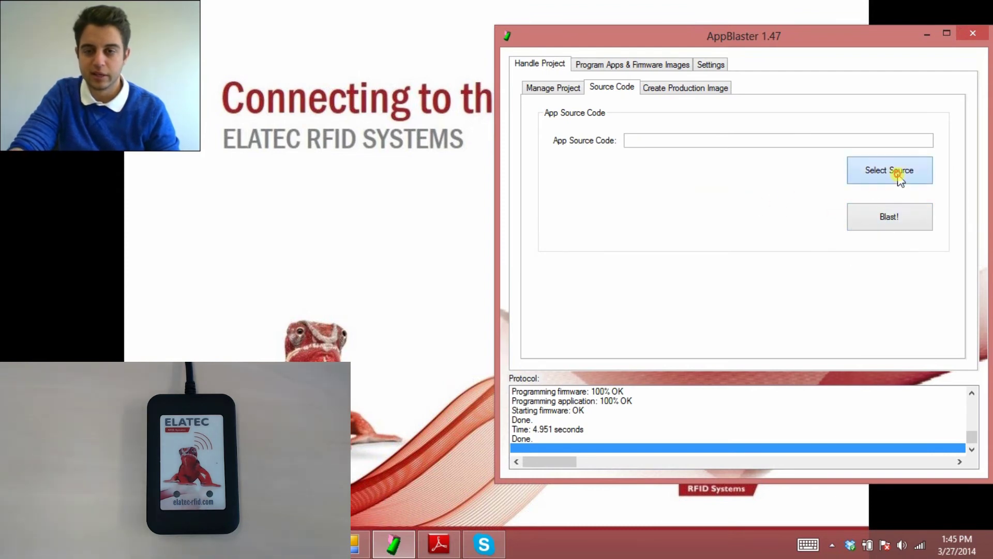
pyautogui.click(898, 170)
pyautogui.click(627, 83)
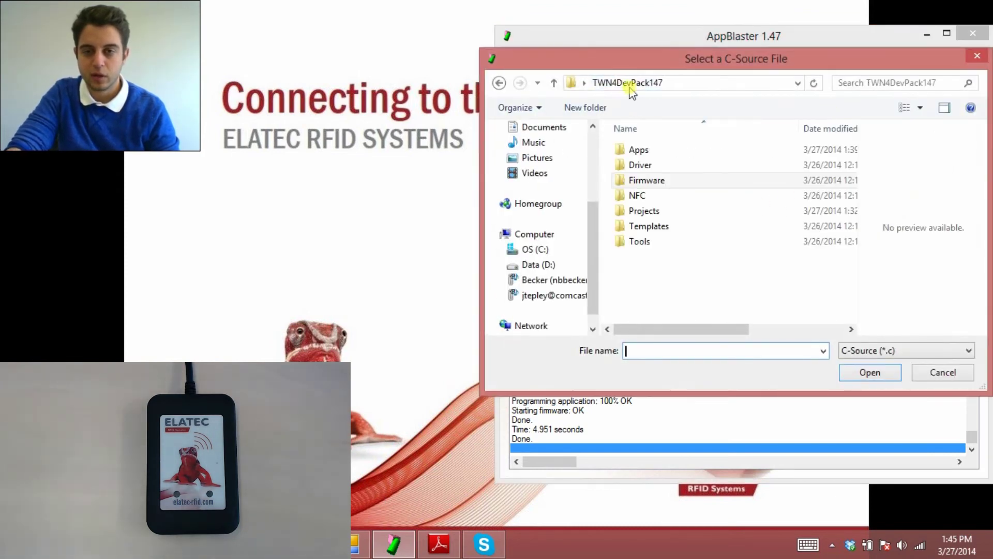
pyautogui.doubleClick(635, 149)
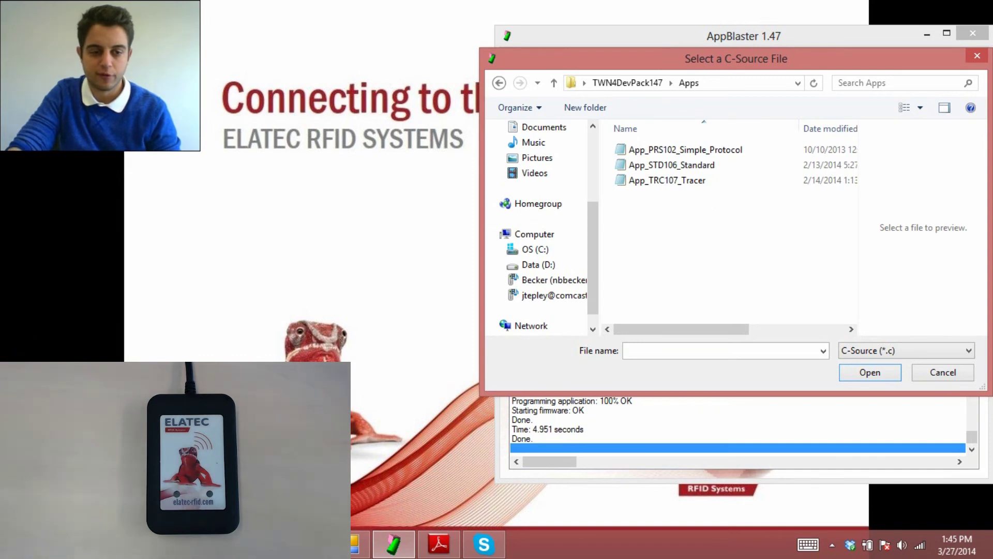
pyautogui.click(355, 543)
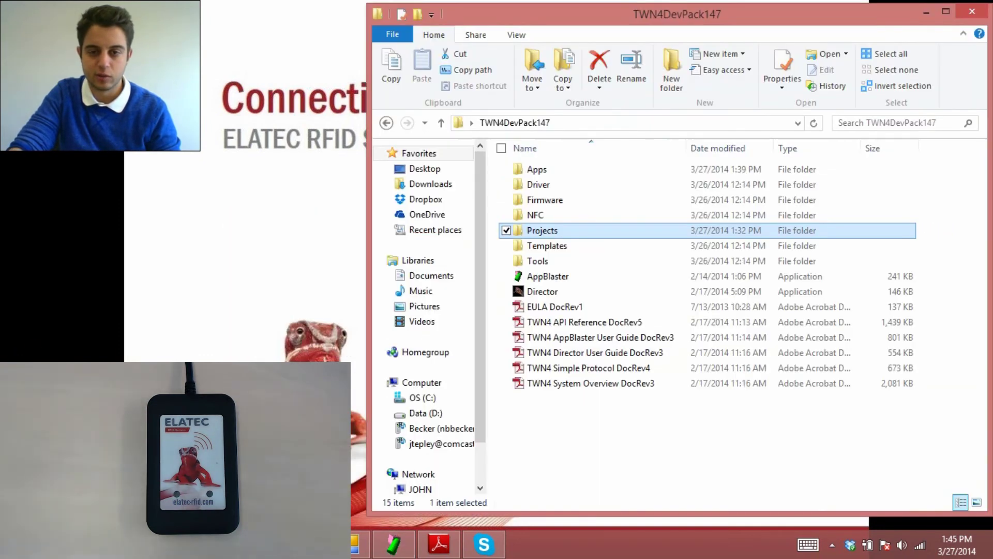
# Open App_TRC107_Tracer from the Apps folder in Notepad and move the window to the right
pyautogui.doubleClick(536, 170)
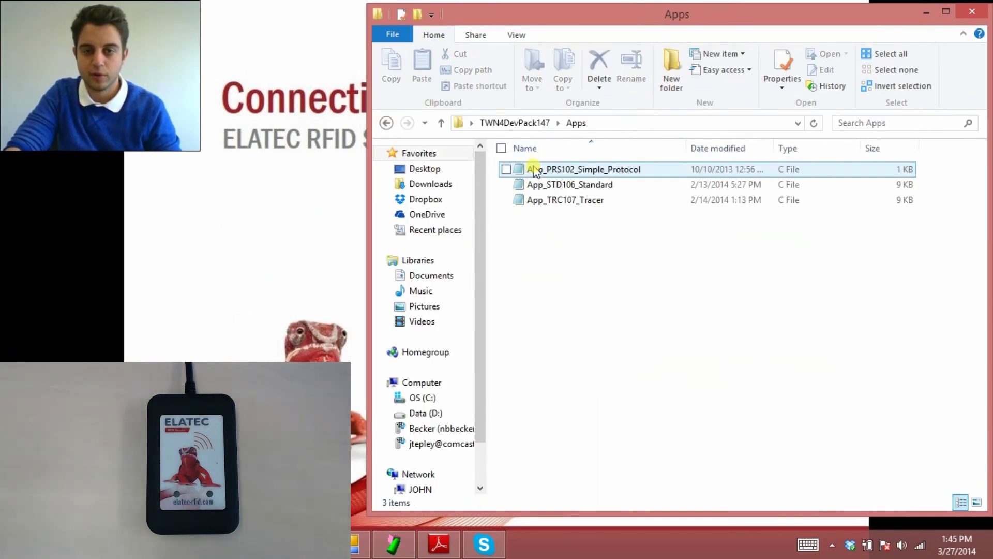
pyautogui.doubleClick(585, 207)
pyautogui.moveTo(646, 153); pyautogui.dragTo(685, 1)
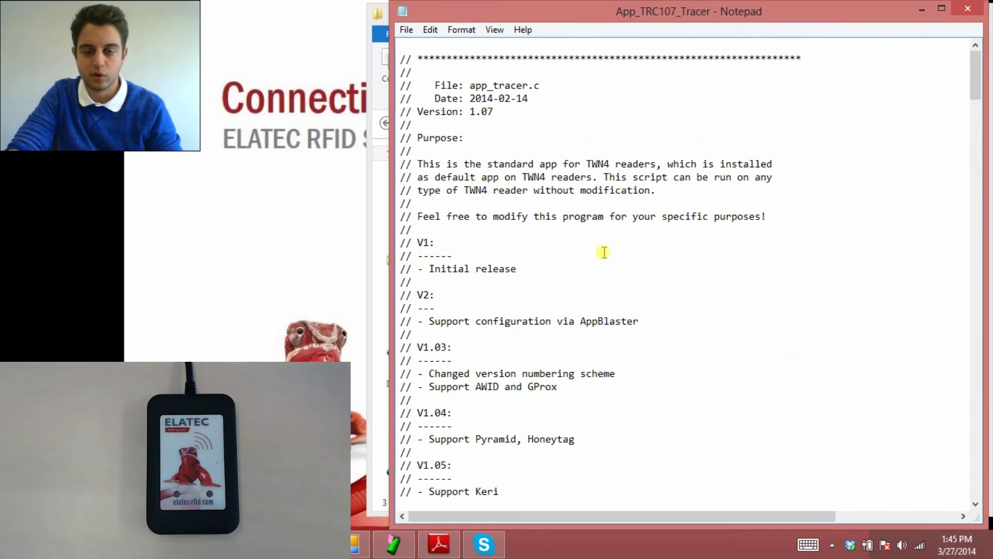
# Replace the tag name 'ISO14443A/MIFARE' with 'This is a test.' in the source
pyautogui.scroll(-19, 604, 252)
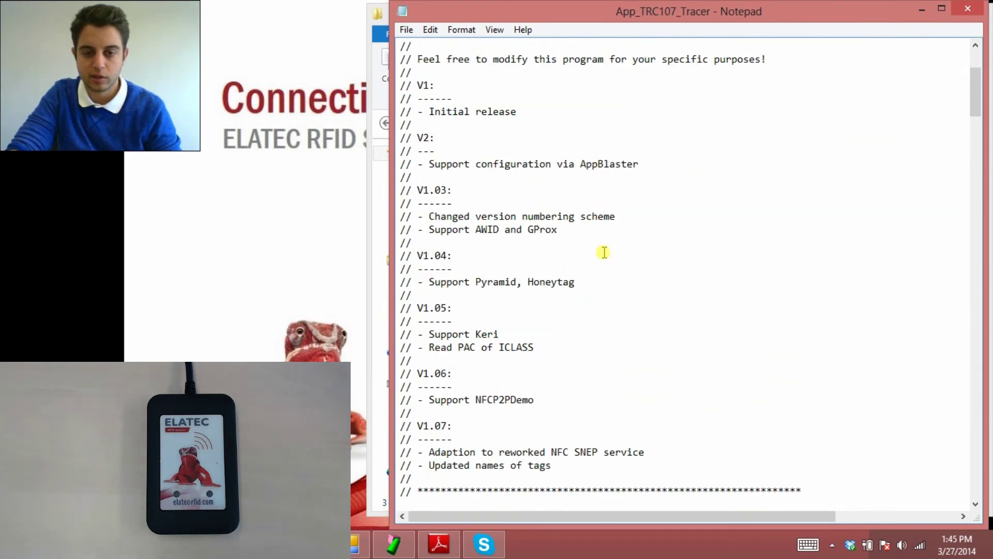
pyautogui.scroll(-1, 604, 252)
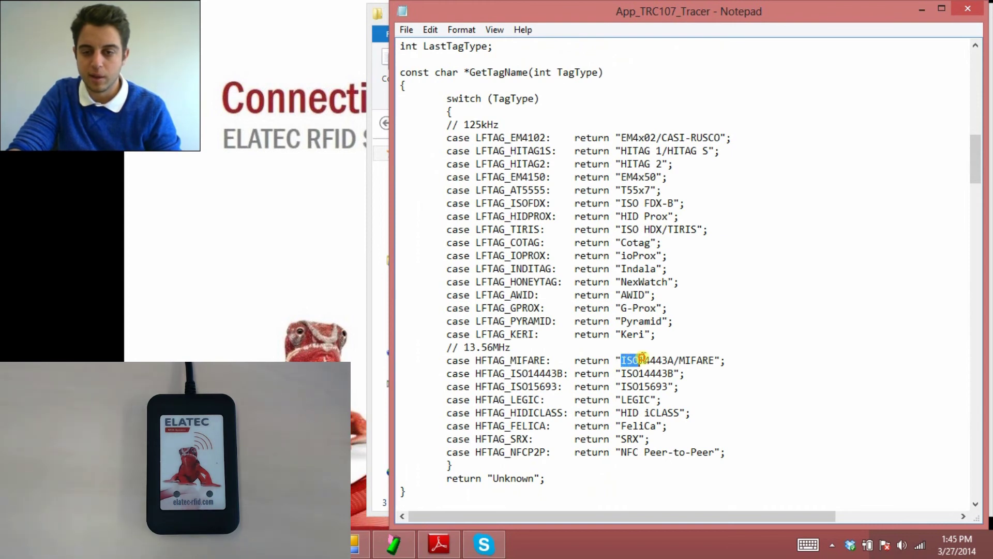
pyautogui.moveTo(642, 359); pyautogui.dragTo(716, 360)
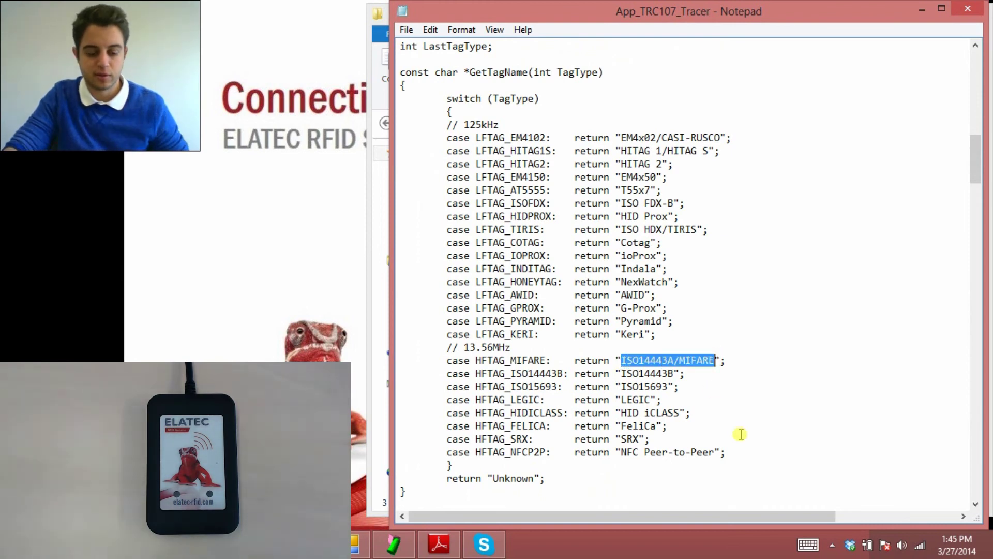
pyautogui.write('This is a test.')
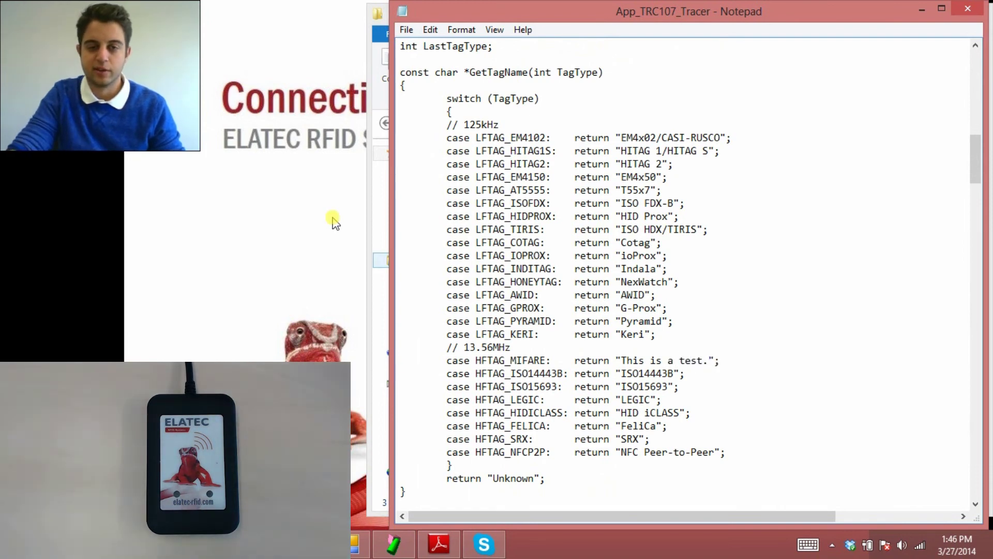
# Save the edited source as TEST.c in Apps with All Files type, then minimise Notepad and Explorer
pyautogui.click(406, 30)
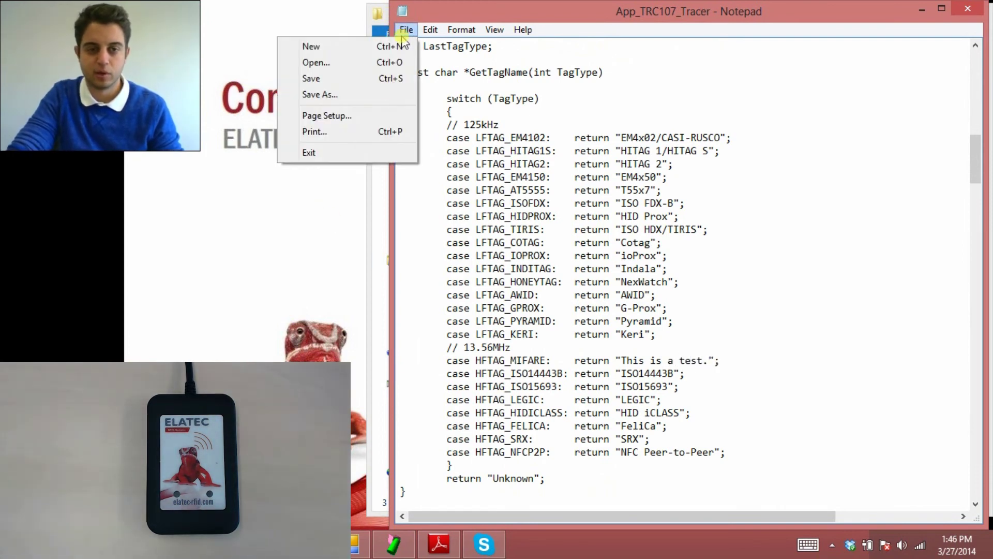
pyautogui.click(383, 94)
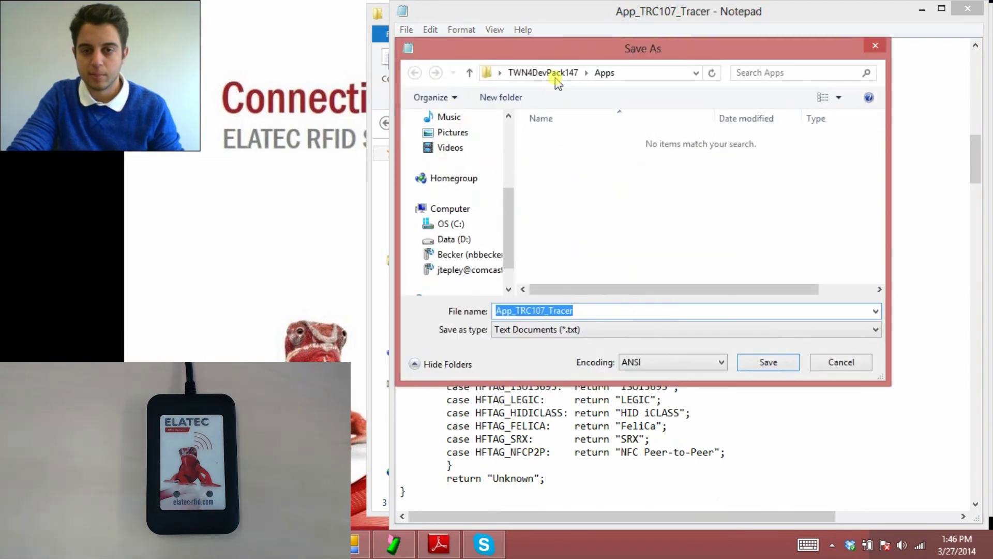
pyautogui.click(563, 329)
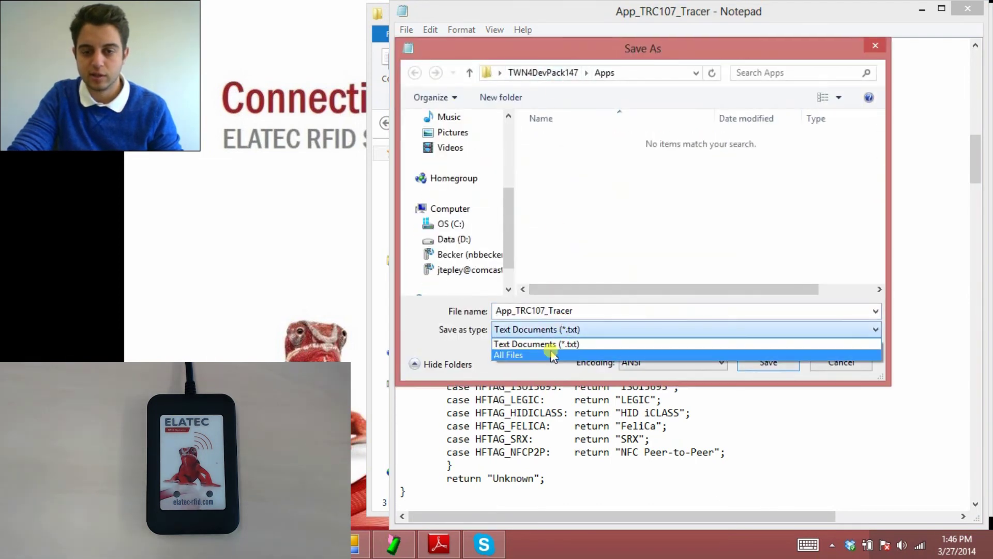
pyautogui.click(554, 354)
pyautogui.doubleClick(559, 310)
pyautogui.write('TEST.c')
pyautogui.press('Return')
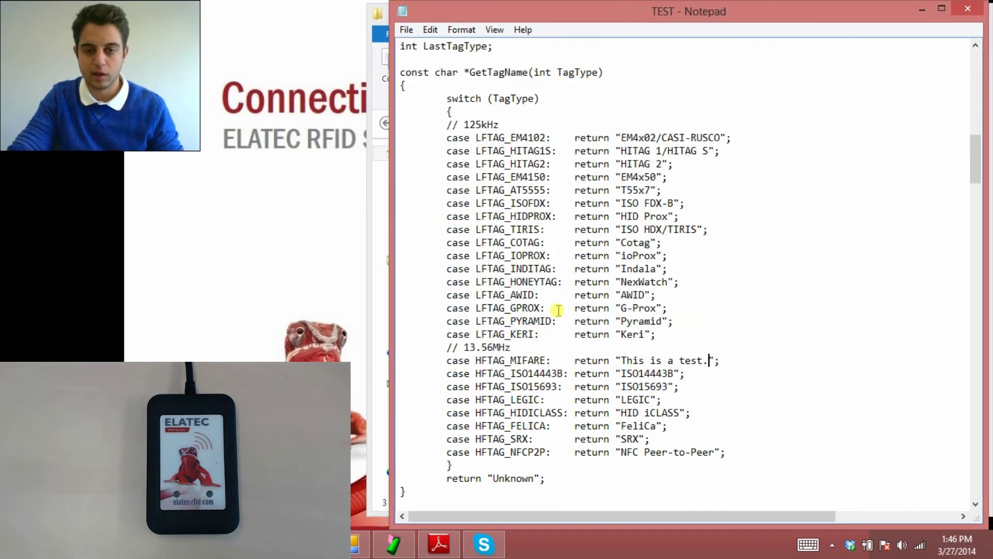
pyautogui.click(922, 9)
pyautogui.click(929, 13)
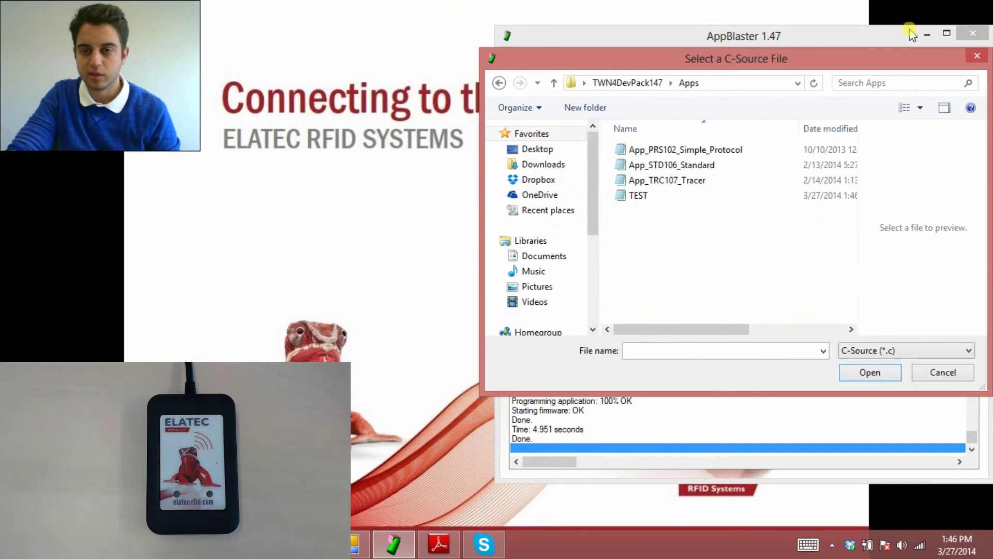
# Load TEST.c from the Apps folder as the C source and Blast it onto the reader
pyautogui.click(952, 371)
pyautogui.click(899, 182)
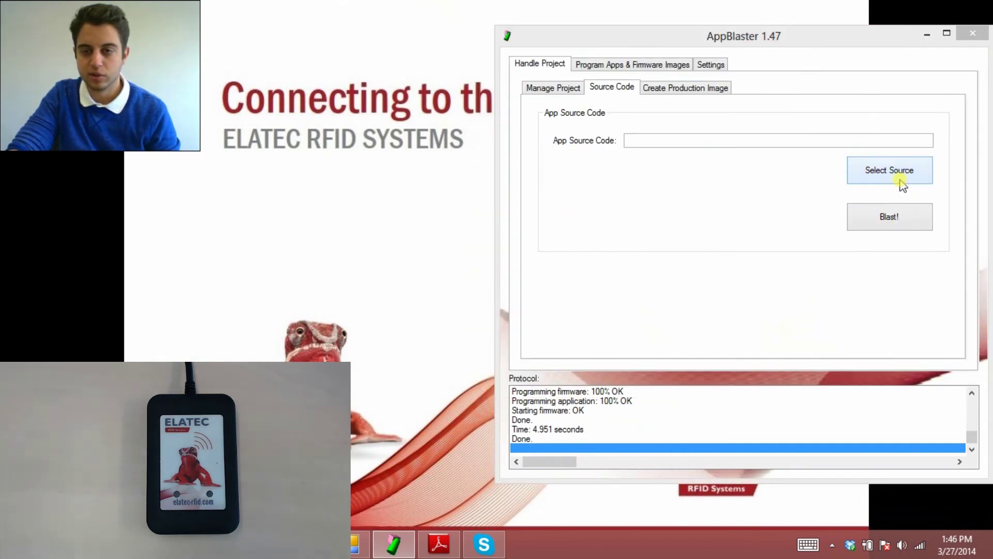
pyautogui.click(628, 82)
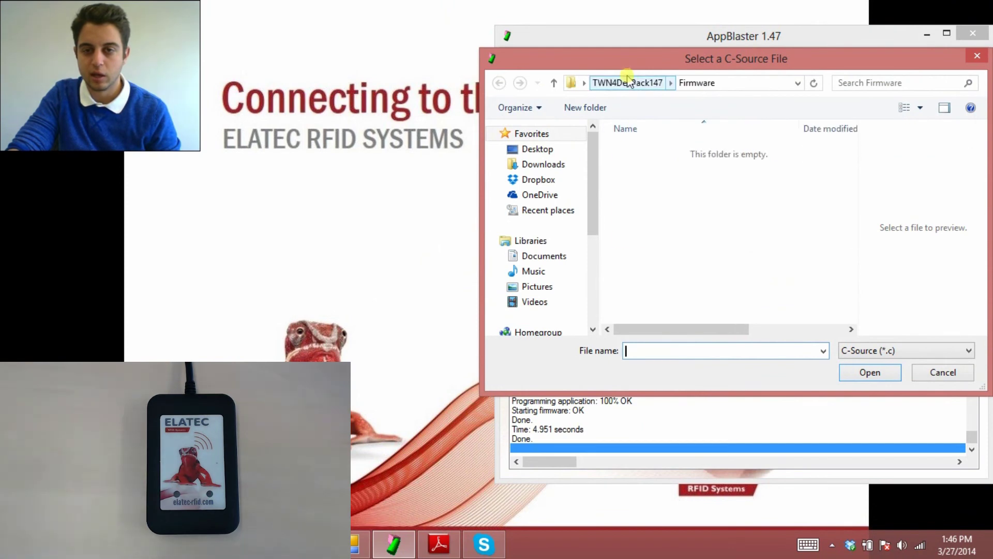
pyautogui.doubleClick(638, 150)
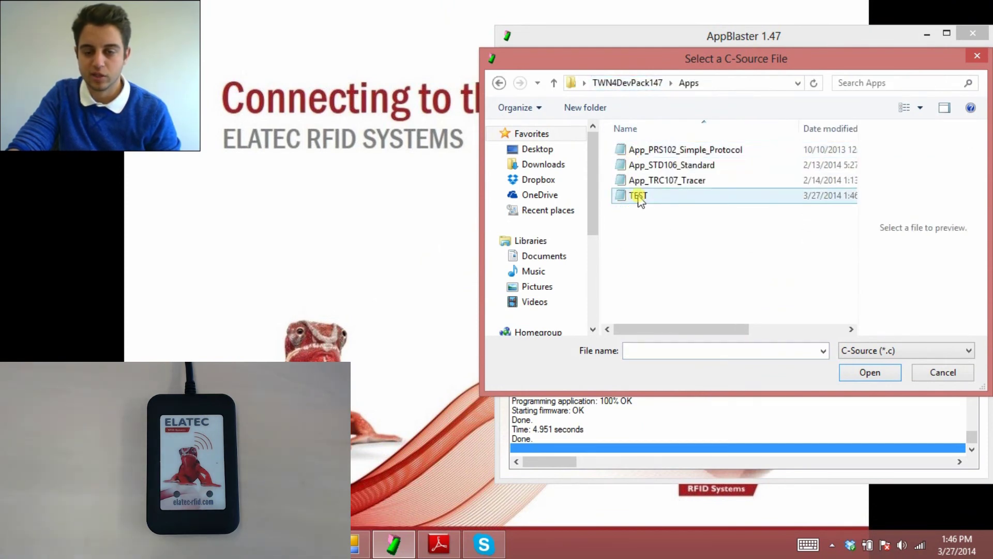
pyautogui.doubleClick(639, 196)
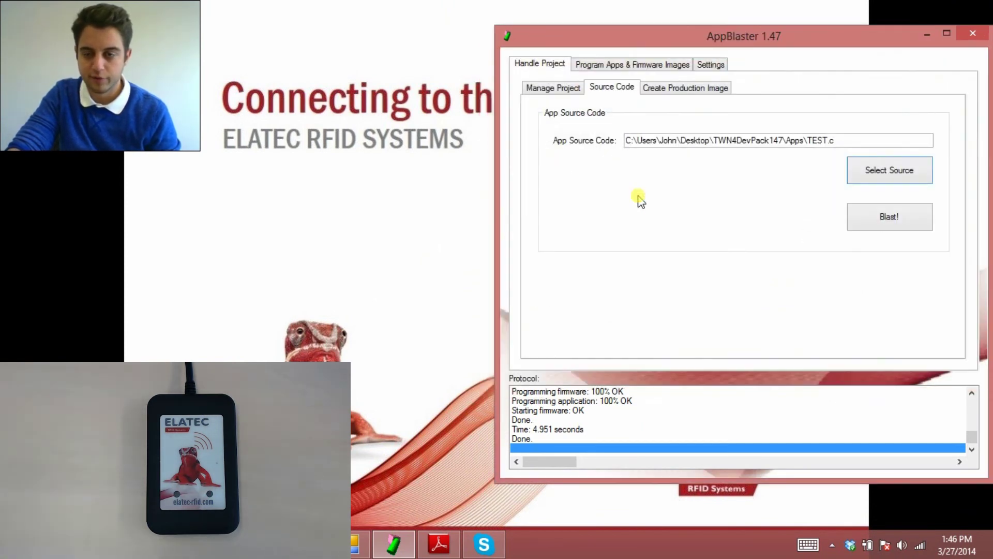
pyautogui.click(920, 218)
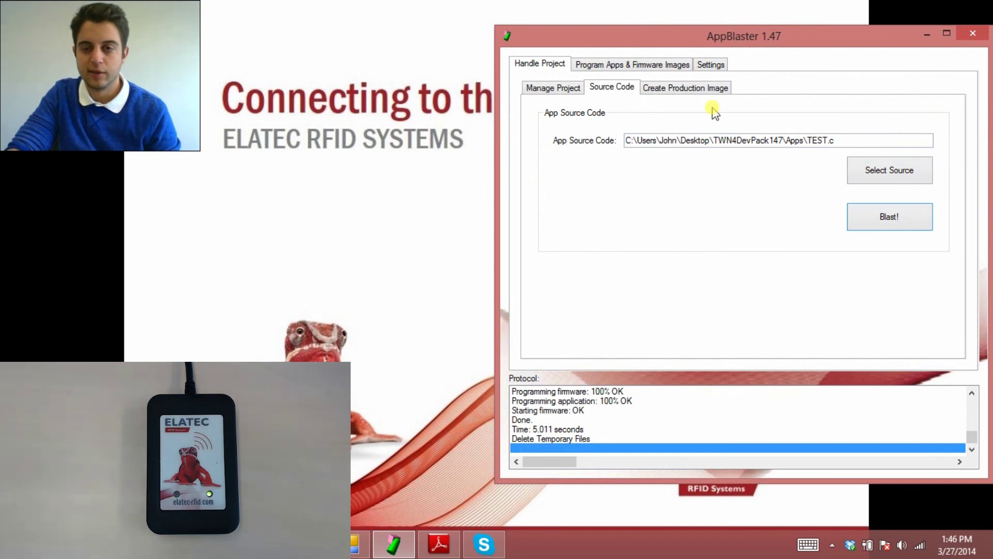
pyautogui.click(698, 88)
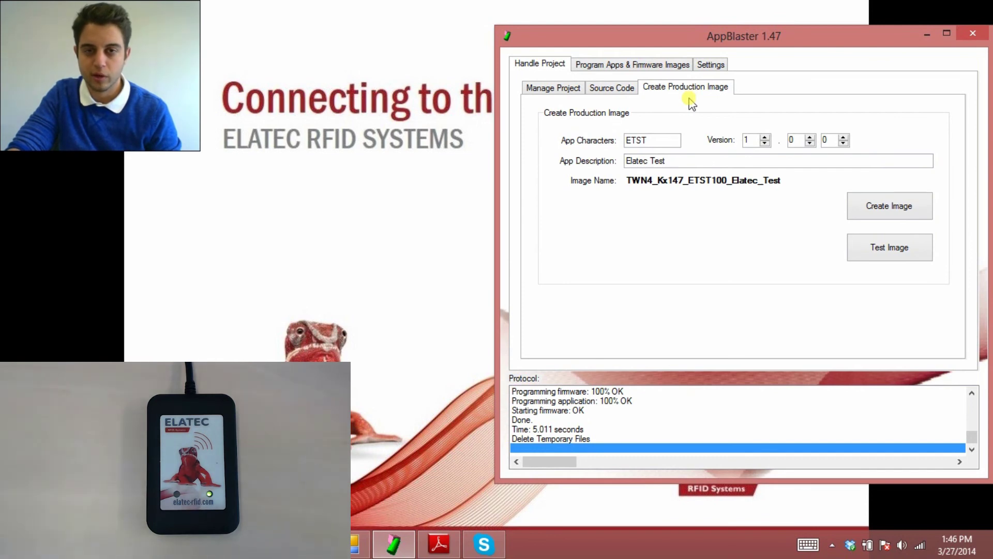
# Set app characters TEST, description 'This is a test.', version 1.0.0, and create the production image
pyautogui.click(556, 87)
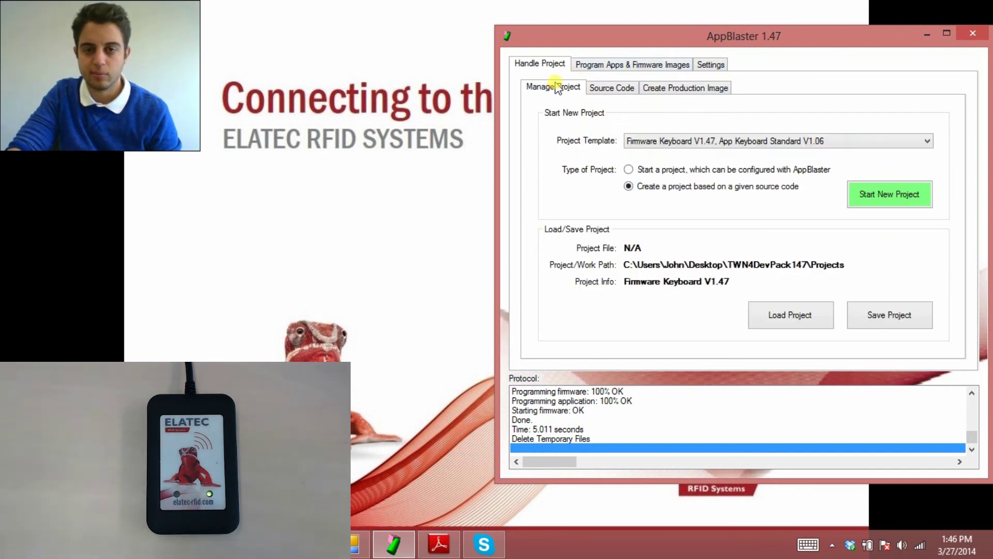
pyautogui.click(599, 88)
pyautogui.click(682, 88)
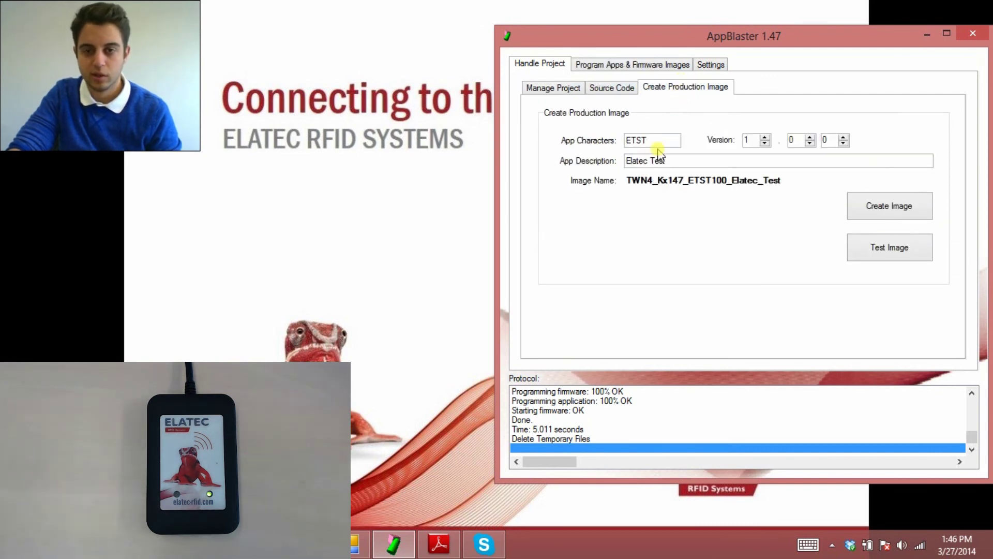
pyautogui.doubleClick(657, 142)
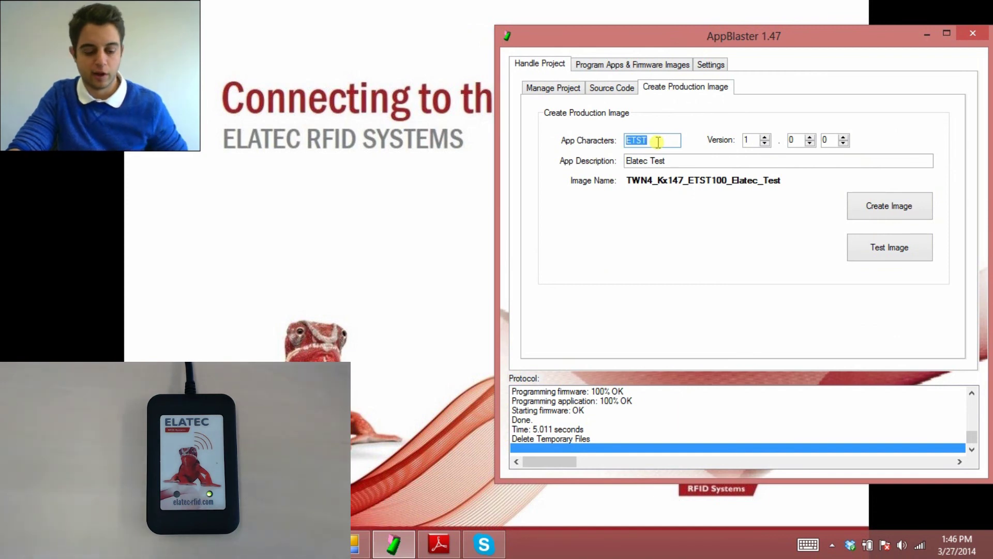
pyautogui.write('TEST')
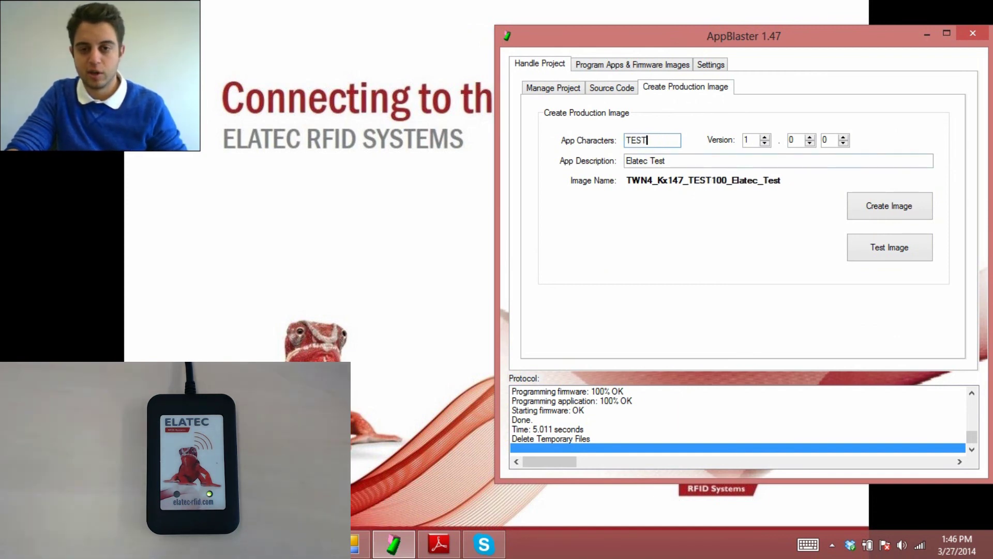
pyautogui.click(683, 158)
pyautogui.moveTo(684, 159); pyautogui.dragTo(600, 161)
pyautogui.write('Thi')
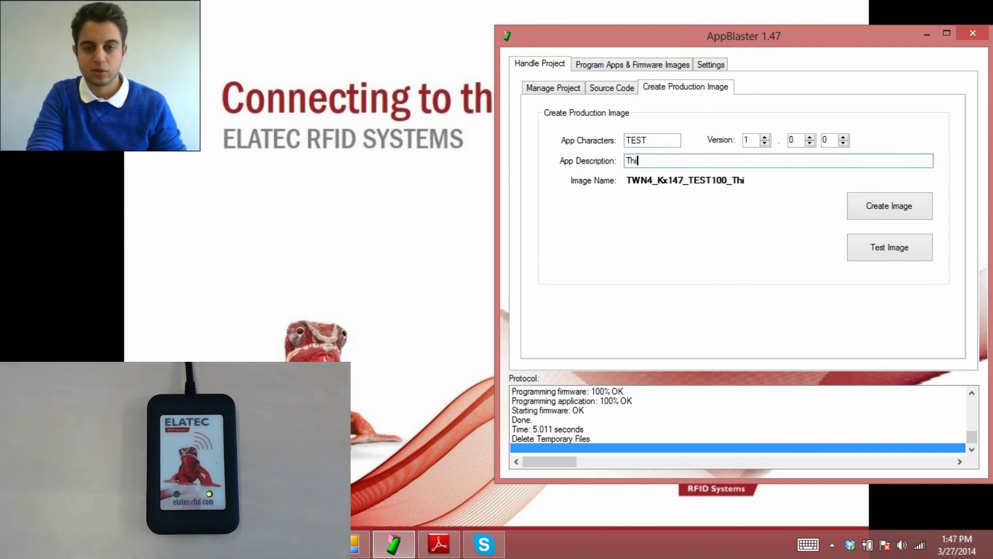
pyautogui.write('s is a test.')
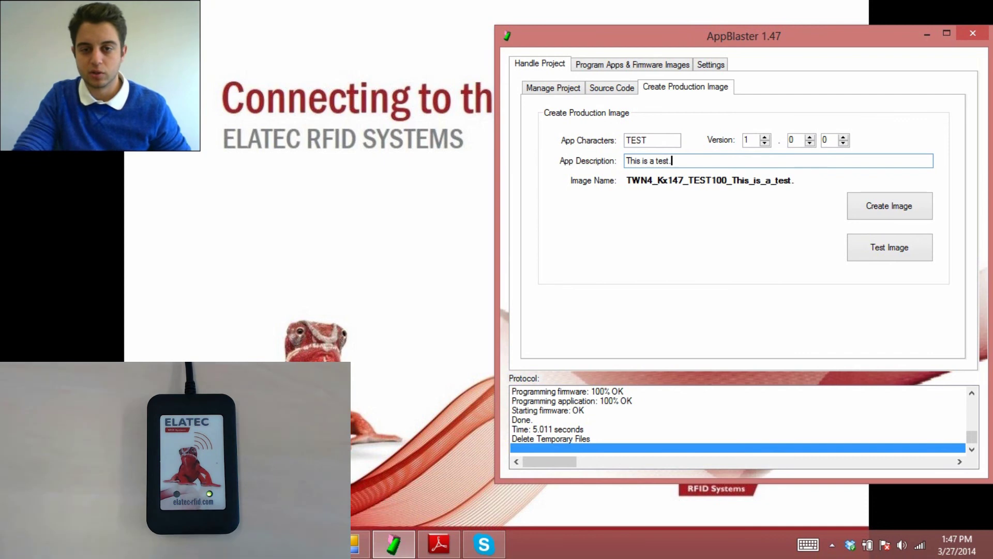
pyautogui.doubleClick(764, 137)
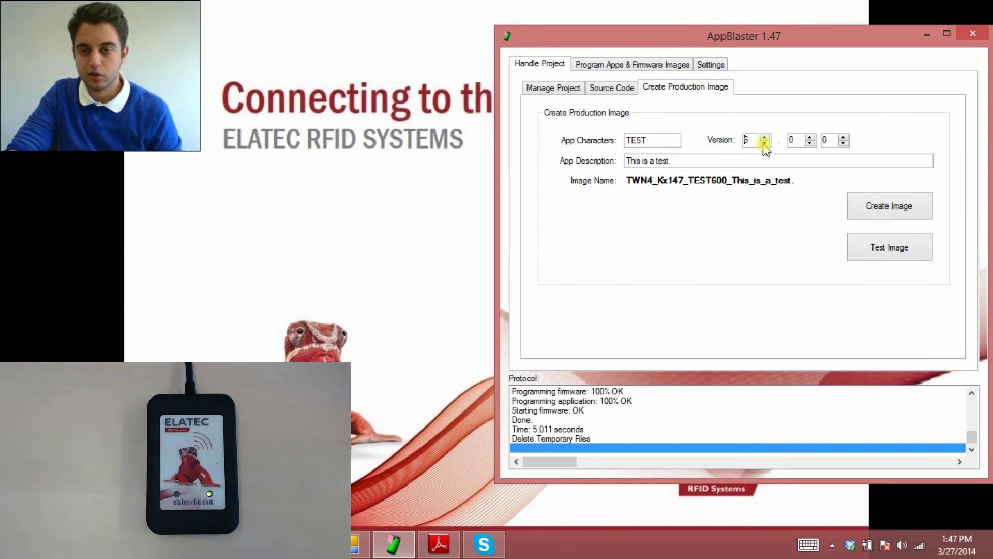
pyautogui.click(765, 144)
pyautogui.click(900, 207)
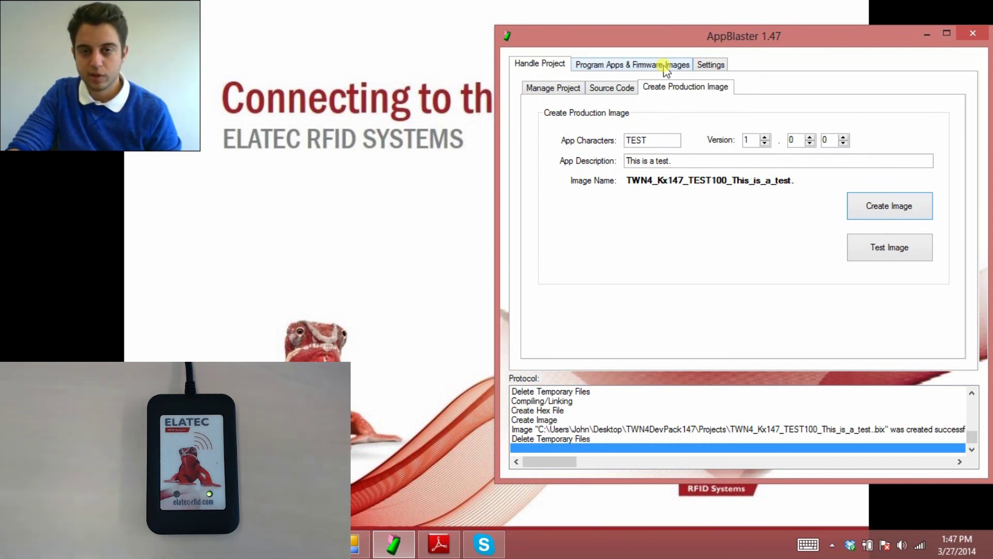
# Load TWN4_Kx147_TEST100_This_is_a_test.bix from TWN4DevPack147 > Projects as the image to program
pyautogui.click(666, 67)
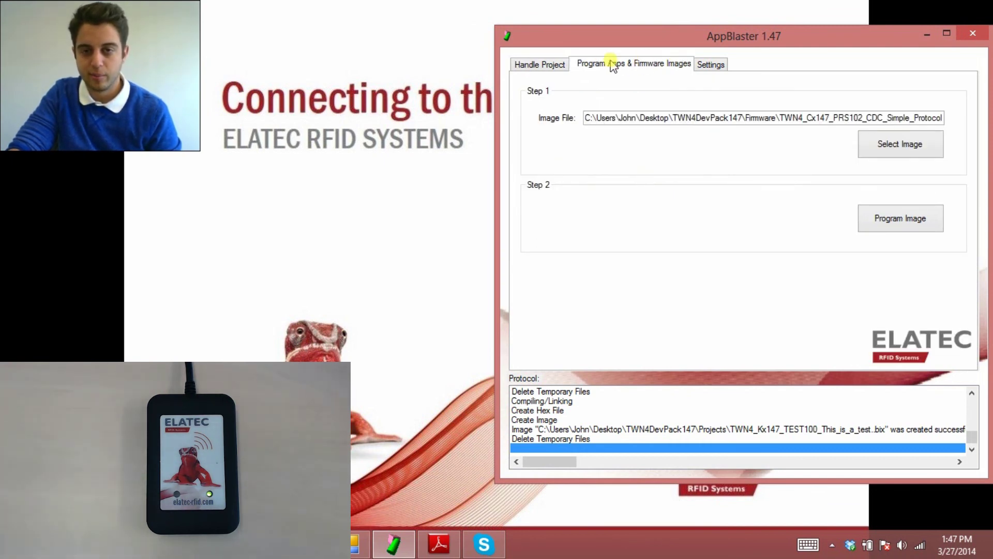
pyautogui.click(906, 144)
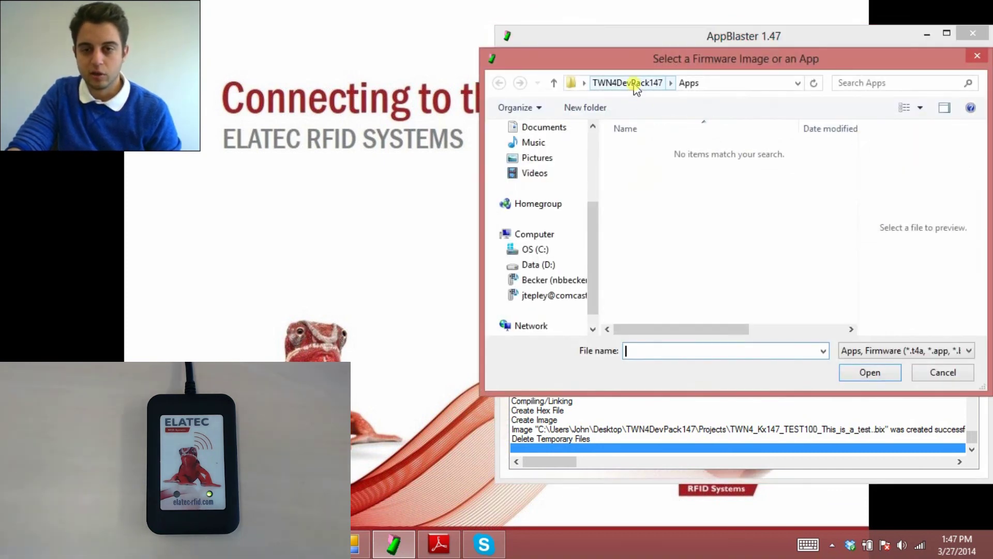
pyautogui.click(636, 84)
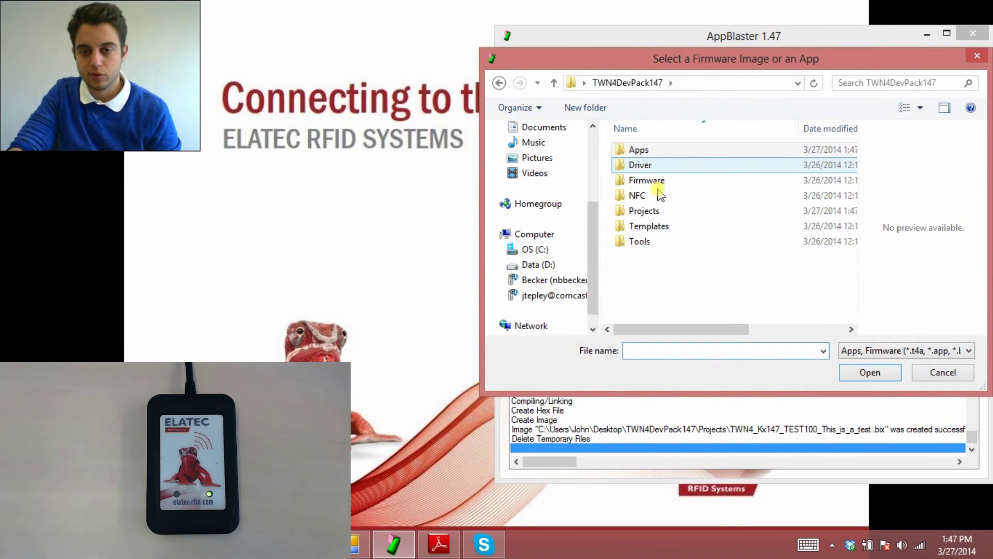
pyautogui.doubleClick(654, 210)
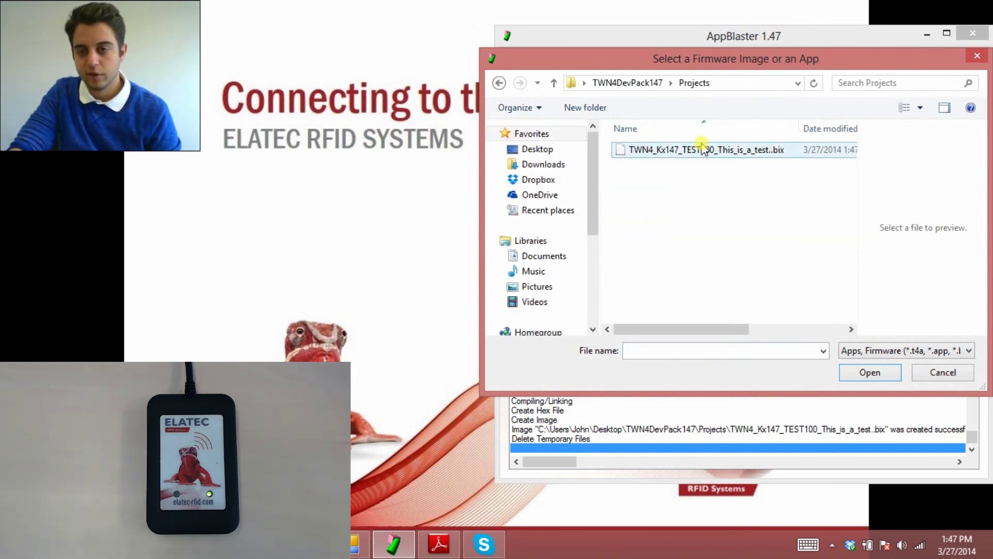
pyautogui.doubleClick(712, 153)
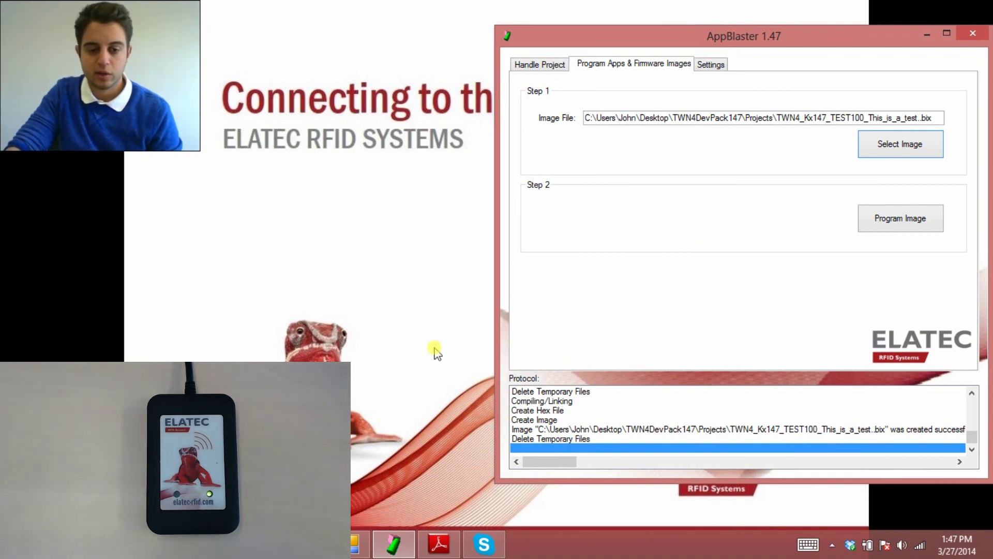
# Empty the TEST Notepad, then read the card so it types 'This is a test. 56 Bits ID' plus the card ID
pyautogui.moveTo(310, 544)
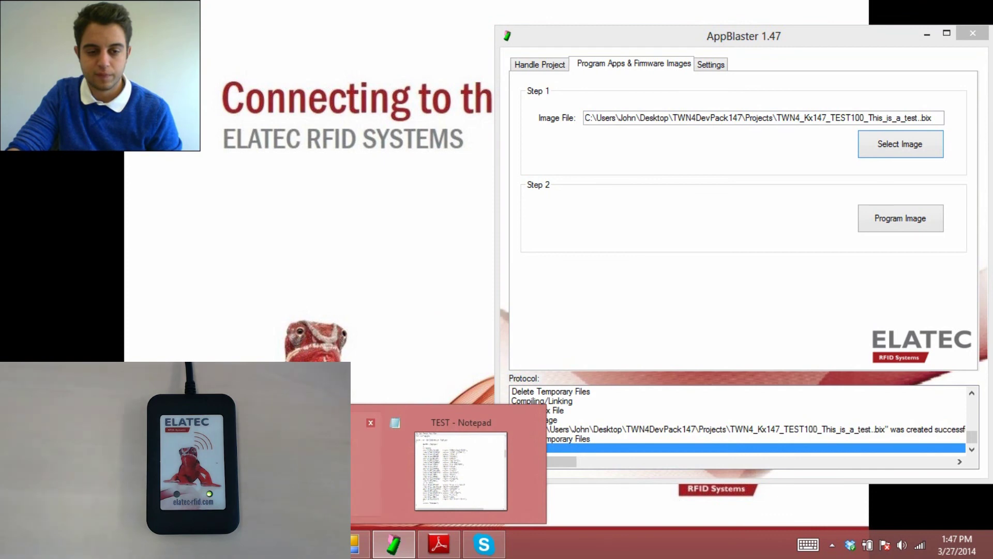
pyautogui.click(473, 429)
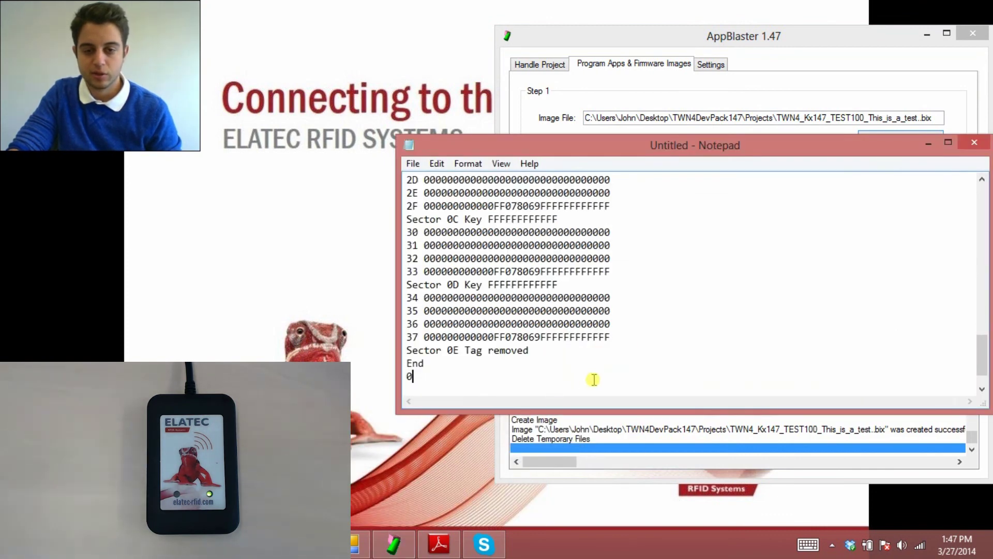
pyautogui.hotkey('ctrl', 'a')
pyautogui.press('Delete')
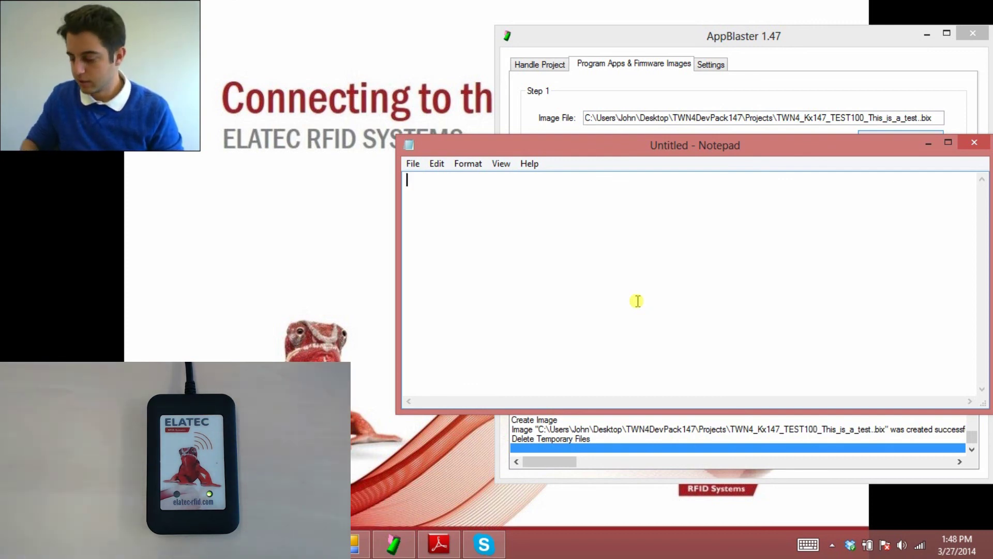
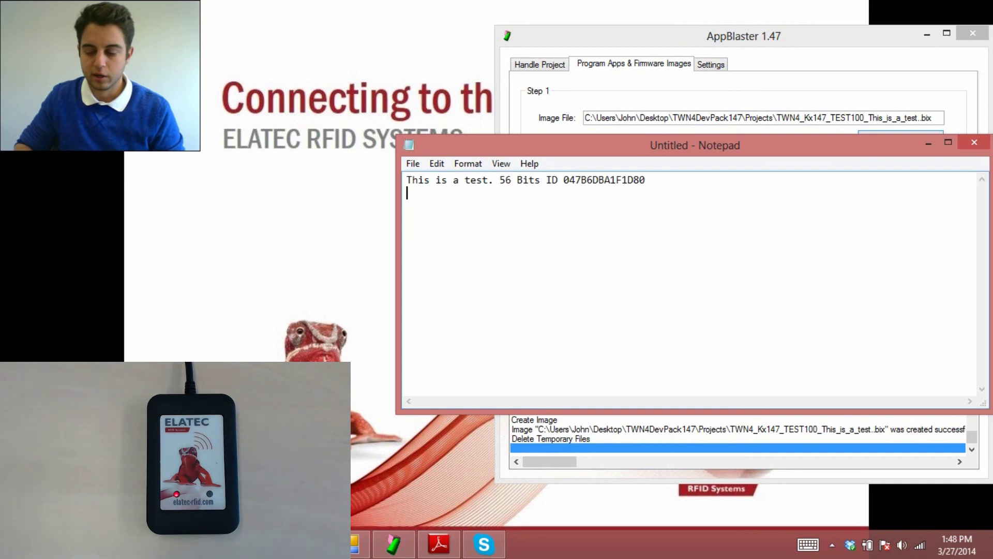
pyautogui.press('Return')
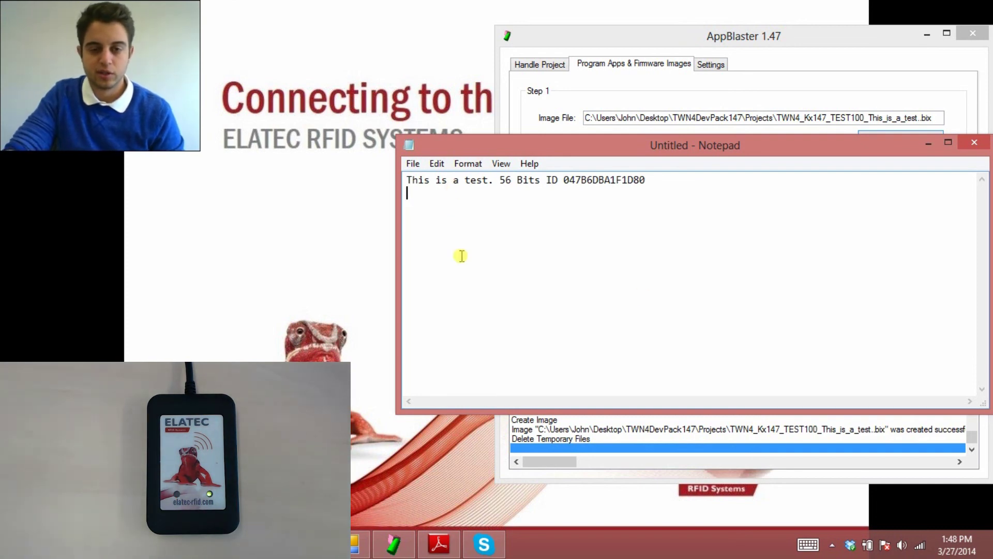